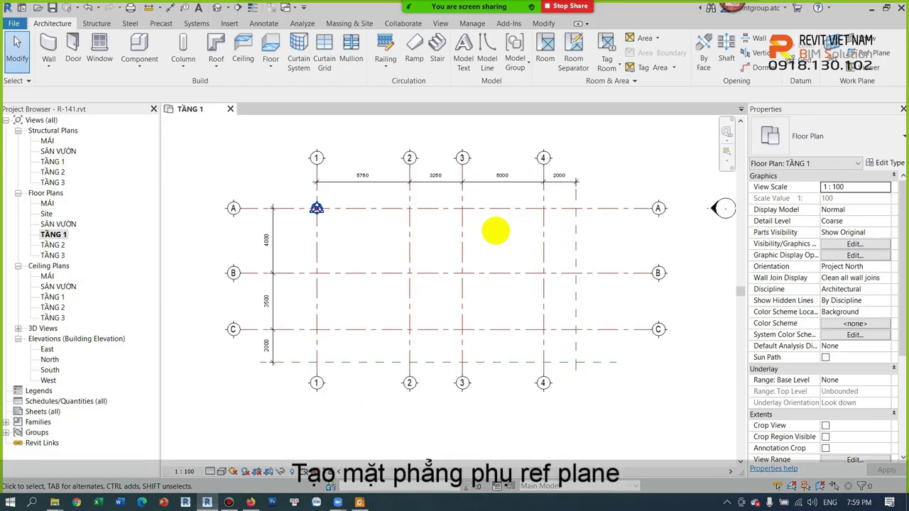
- Bring the TẦNG 1 floor plan of R-141.rvt, with grids 1–4 and A–C, into view
{"action": "scroll", "coordinate": [495, 230], "scroll_direction": "down", "scroll_amount": 1}
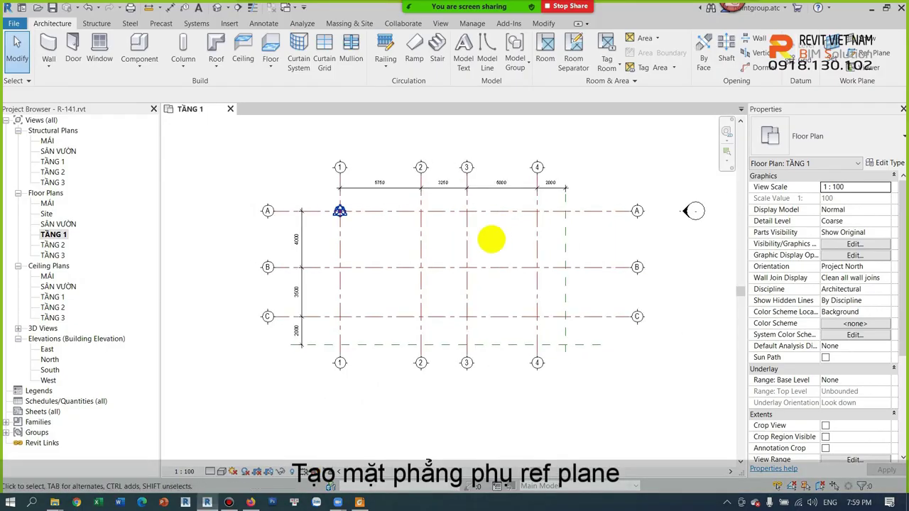
- Open the SÂN VƯỜN structural plan, then the North elevation view
{"action": "scroll", "coordinate": [483, 248], "scroll_direction": "down", "scroll_amount": 1}
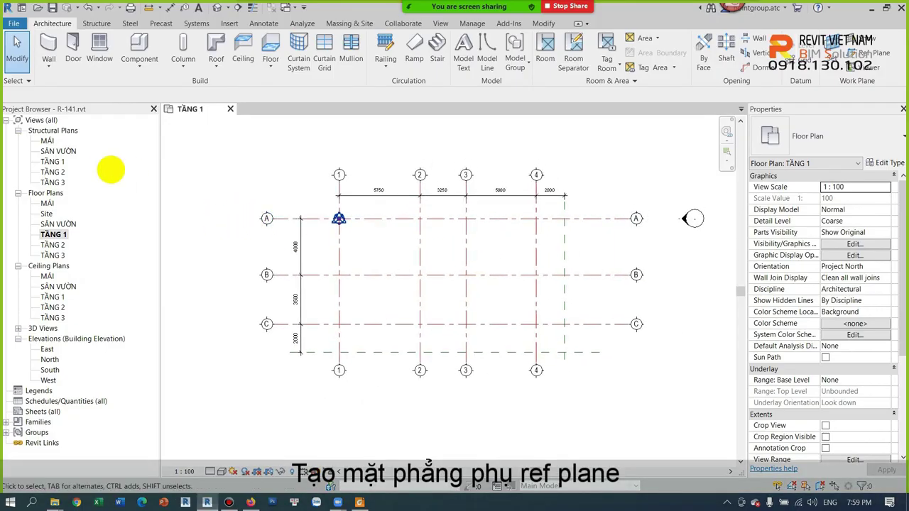
{"action": "double_click", "coordinate": [60, 150]}
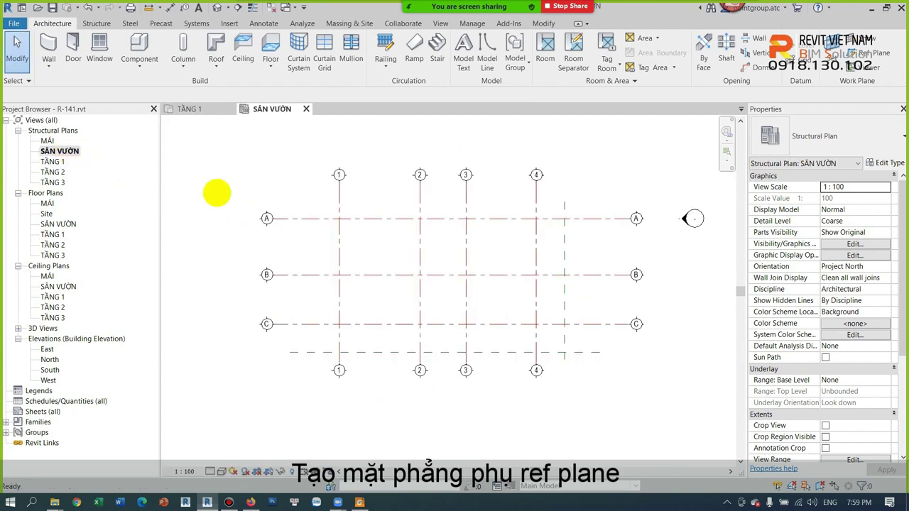
{"action": "double_click", "coordinate": [50, 359]}
{"action": "scroll", "coordinate": [405, 316], "scroll_direction": "up", "scroll_amount": 2}
{"action": "scroll", "coordinate": [629, 334], "scroll_direction": "up", "scroll_amount": 1}
- Pan and zoom the North elevation to review levels MÁI 10900 down to SÂN VƯỜN −450
{"action": "left_click", "coordinate": [555, 298]}
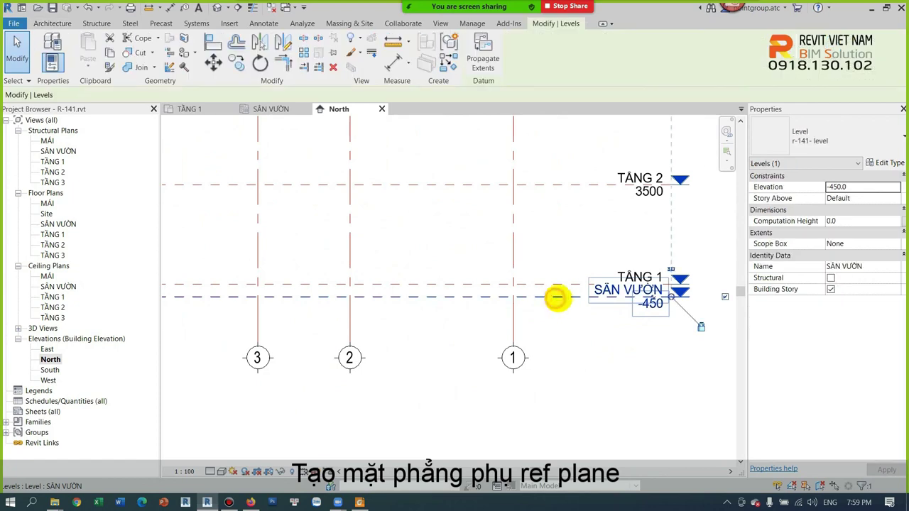
{"action": "scroll", "coordinate": [555, 299], "scroll_direction": "down", "scroll_amount": 3}
{"action": "left_click", "coordinate": [587, 347]}
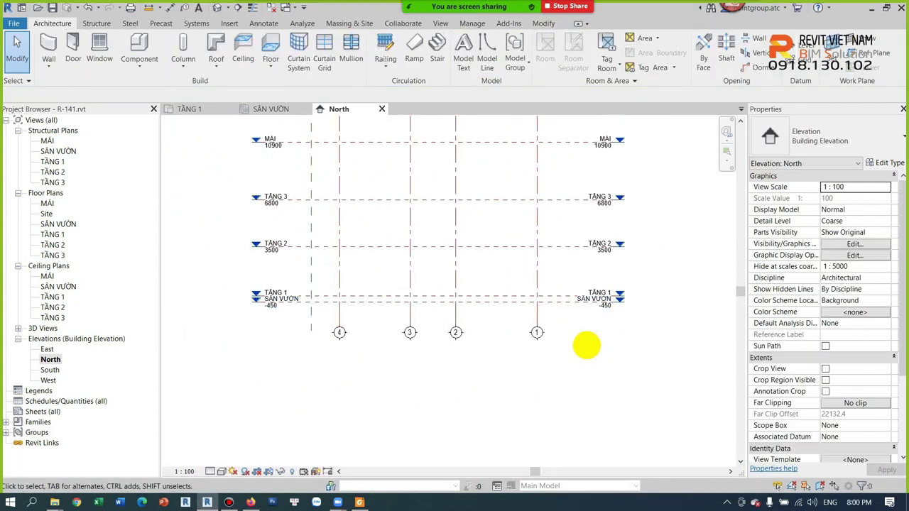
{"action": "middle_click_drag", "start_coordinate": [586, 346], "coordinate": [527, 280]}
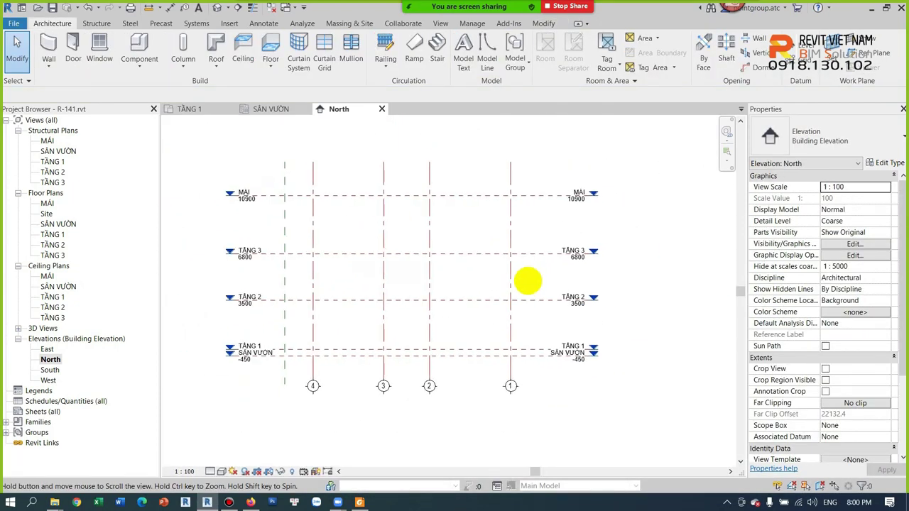
{"action": "scroll", "coordinate": [528, 280], "scroll_direction": "up", "scroll_amount": 1}
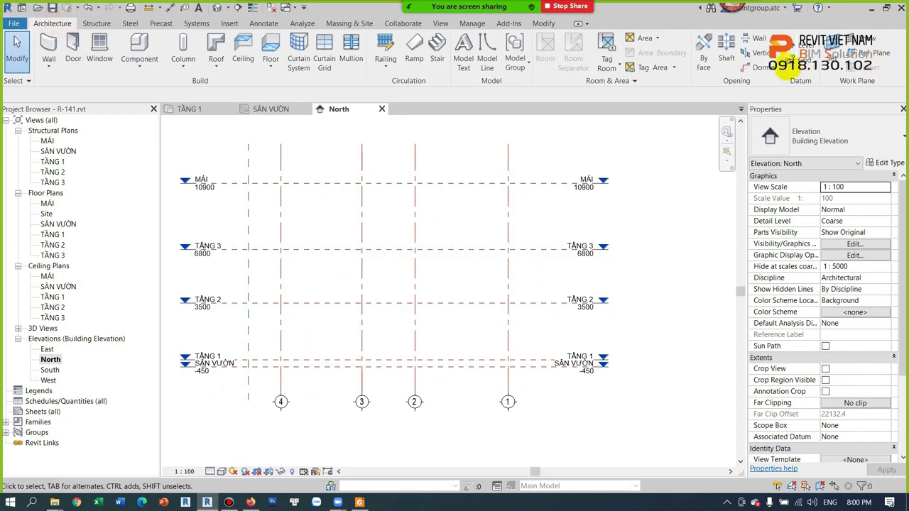
{"action": "key", "text": "l"}
{"action": "key", "text": "l"}
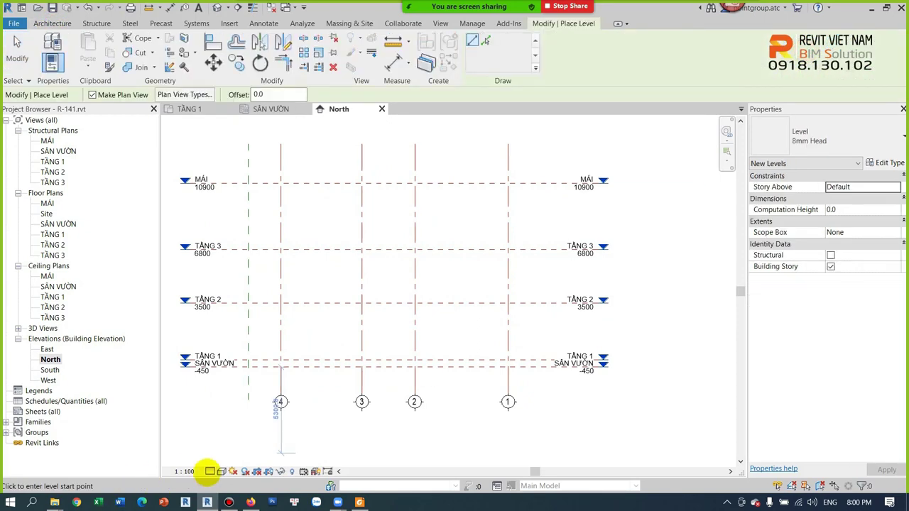
{"action": "middle_click_drag", "start_coordinate": [522, 314], "coordinate": [527, 264]}
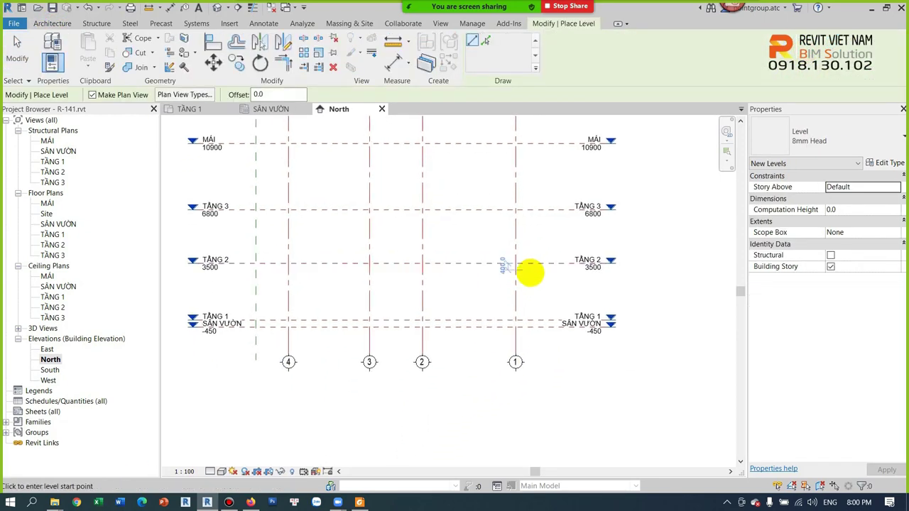
{"action": "key", "text": "Escape"}
{"action": "key", "text": "Escape"}
{"action": "middle_click_drag", "start_coordinate": [473, 350], "coordinate": [490, 327]}
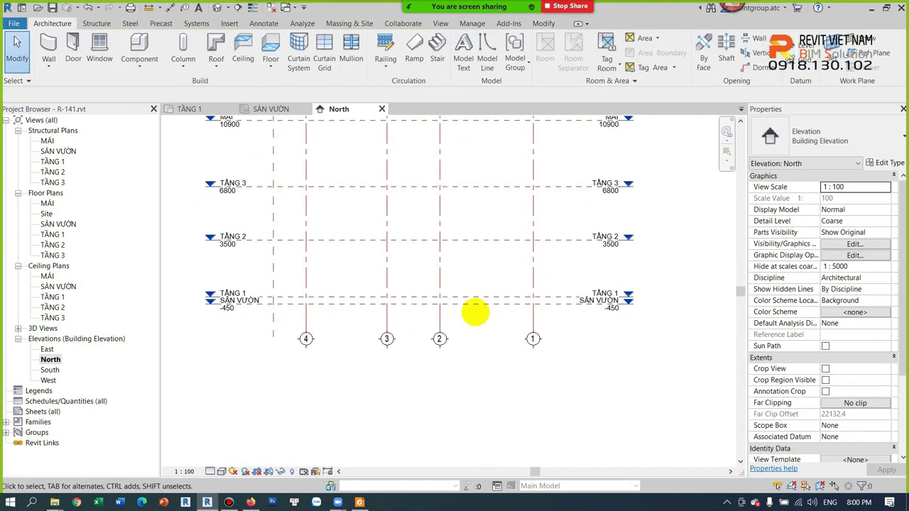
{"action": "left_click", "coordinate": [467, 304]}
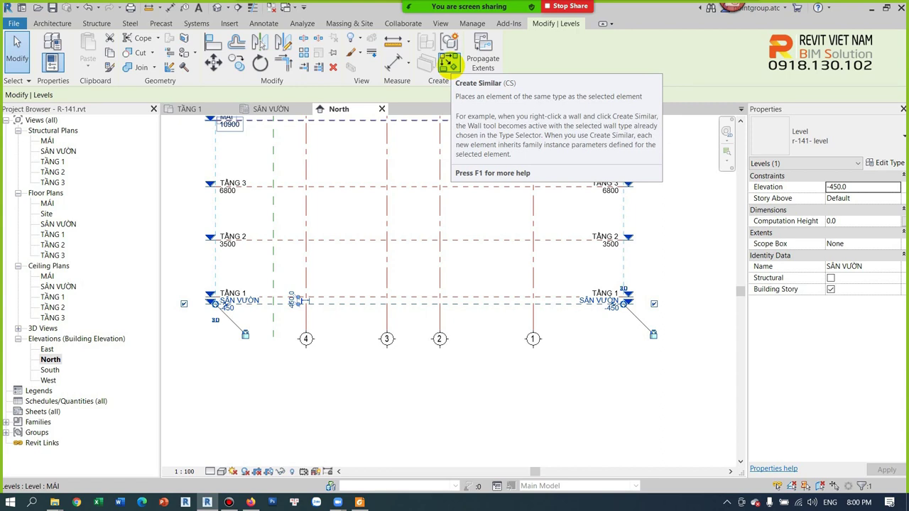
- Draw a new level at −2750 below SÂN VƯỜN using Create Similar
{"action": "left_click", "coordinate": [448, 63]}
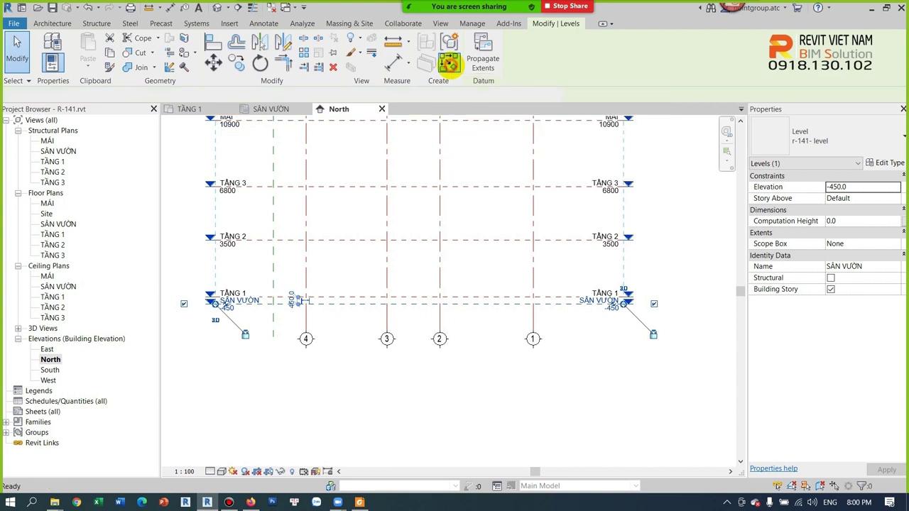
{"action": "left_click", "coordinate": [215, 340]}
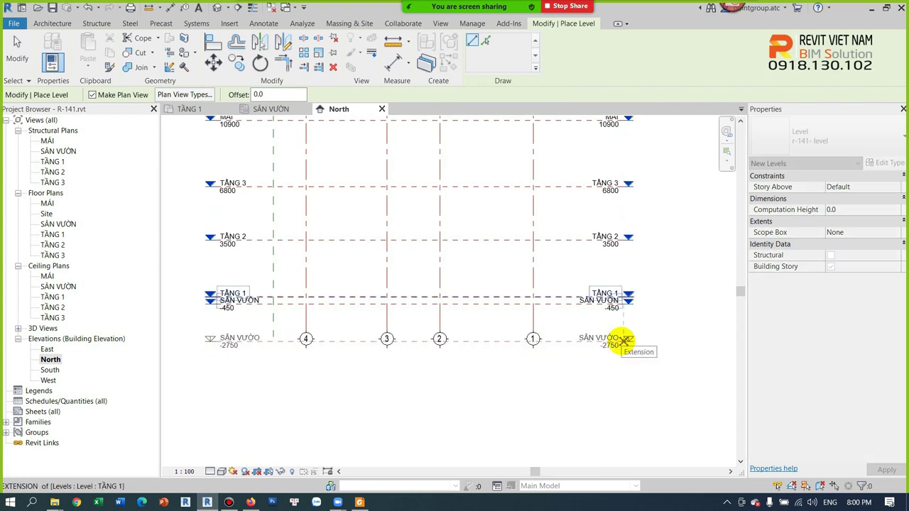
{"action": "left_click", "coordinate": [624, 341]}
{"action": "key", "text": "Escape"}
{"action": "key", "text": "Escape"}
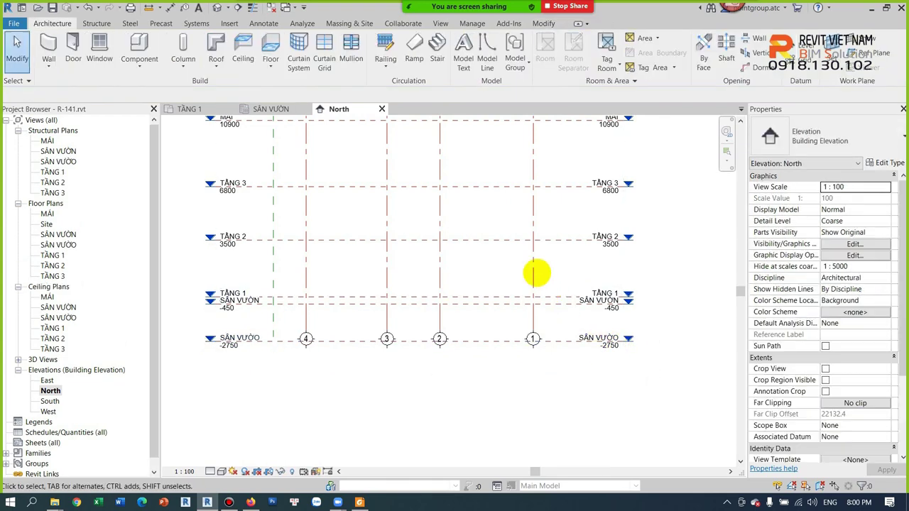
- Start a new grid like grid 1, then cancel it unfinished
{"action": "left_click", "coordinate": [533, 271]}
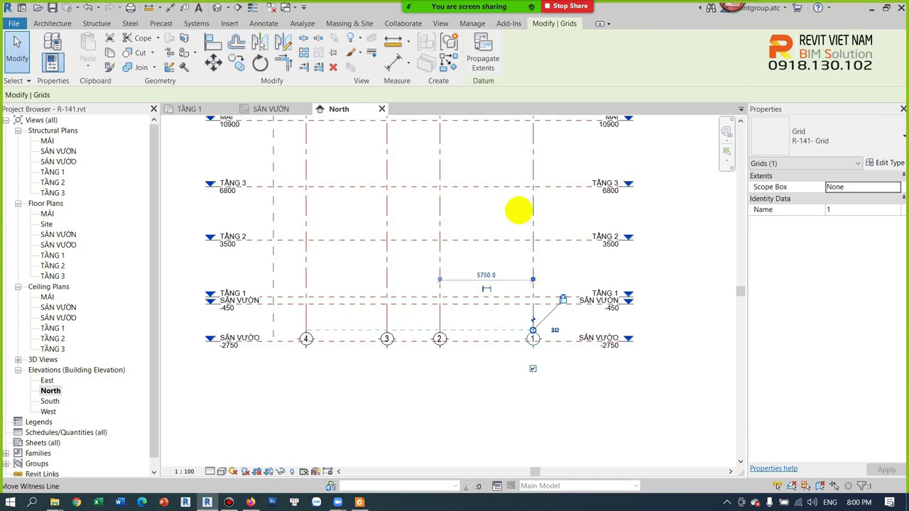
{"action": "left_click", "coordinate": [447, 64]}
{"action": "left_click", "coordinate": [417, 423]}
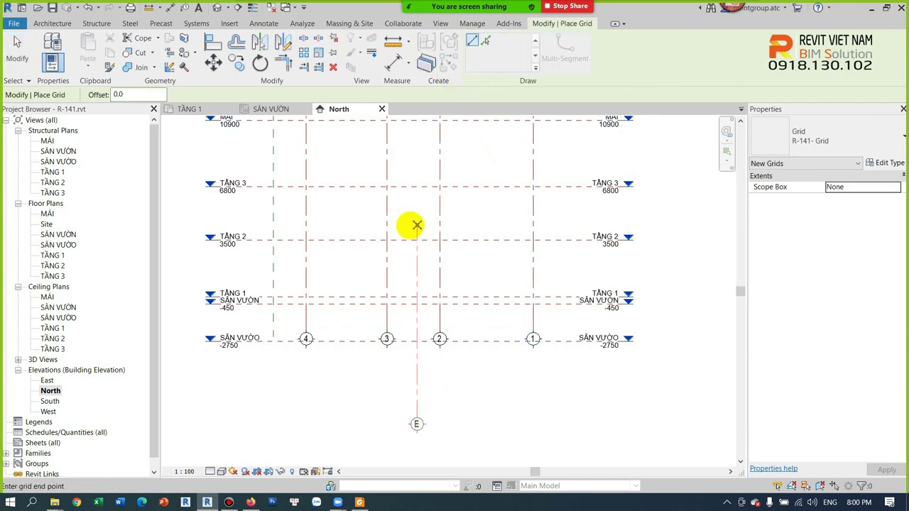
{"action": "key", "text": "Escape"}
{"action": "key", "text": "Escape"}
- Select the new −2750 level and begin renaming it MONG
{"action": "scroll", "coordinate": [411, 234], "scroll_direction": "down", "scroll_amount": 2}
{"action": "scroll", "coordinate": [422, 323], "scroll_direction": "up", "scroll_amount": 2}
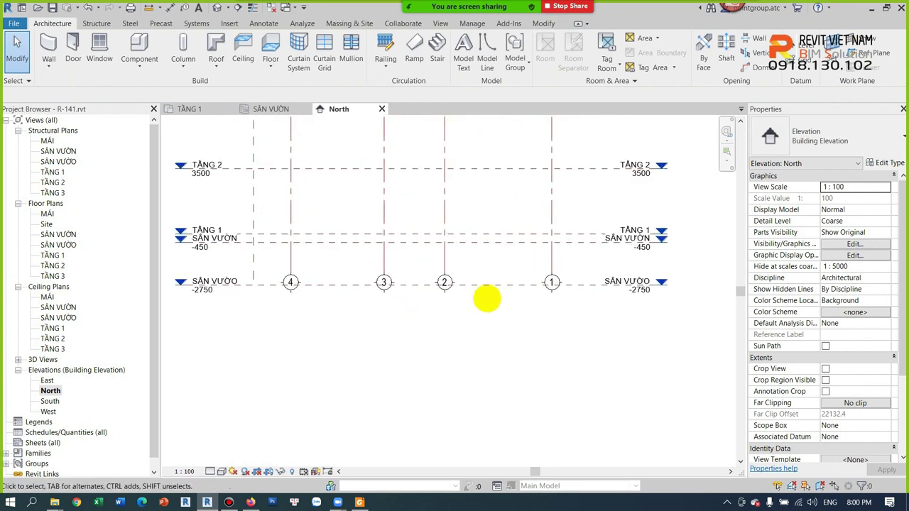
{"action": "left_click", "coordinate": [558, 284]}
{"action": "left_click", "coordinate": [620, 277]}
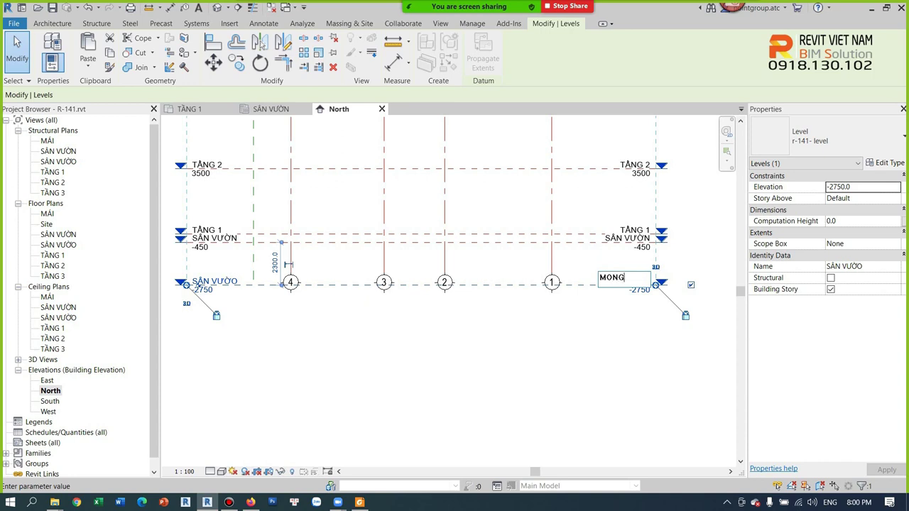
- Name the level MÓNG and change its elevation from −2750 to −1200
{"action": "left_click", "coordinate": [627, 360]}
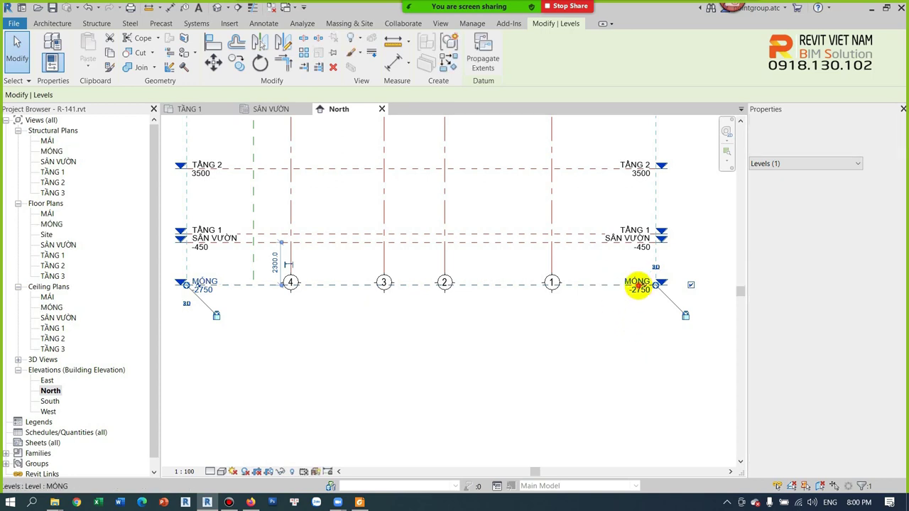
{"action": "left_click", "coordinate": [637, 297]}
{"action": "left_click", "coordinate": [637, 297]}
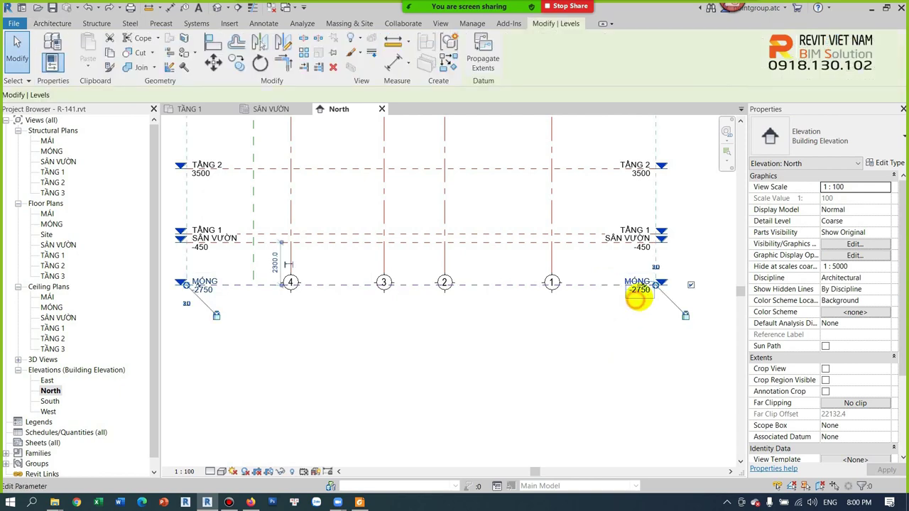
{"action": "scroll", "coordinate": [638, 296], "scroll_direction": "up", "scroll_amount": 1}
{"action": "left_click", "coordinate": [638, 294]}
{"action": "type", "text": "-1200"}
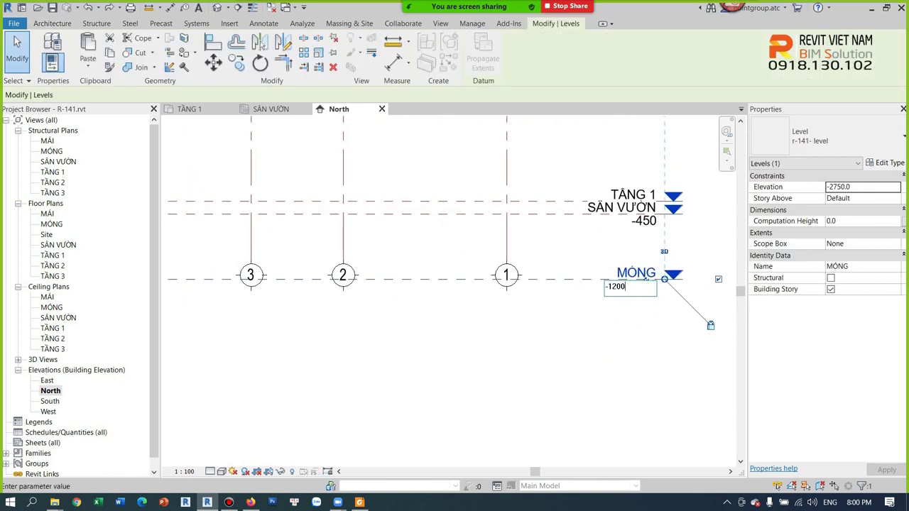
{"action": "left_click", "coordinate": [639, 294]}
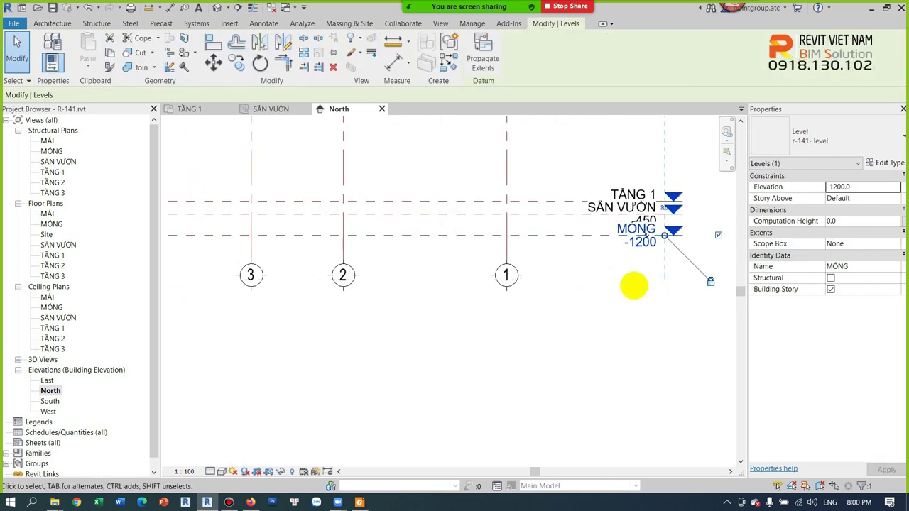
{"action": "left_click", "coordinate": [634, 285]}
- Check the MÓNG level line at −1200, then open the MÓNG structural plan
{"action": "scroll", "coordinate": [633, 280], "scroll_direction": "up", "scroll_amount": 1}
{"action": "scroll", "coordinate": [604, 263], "scroll_direction": "down", "scroll_amount": 2}
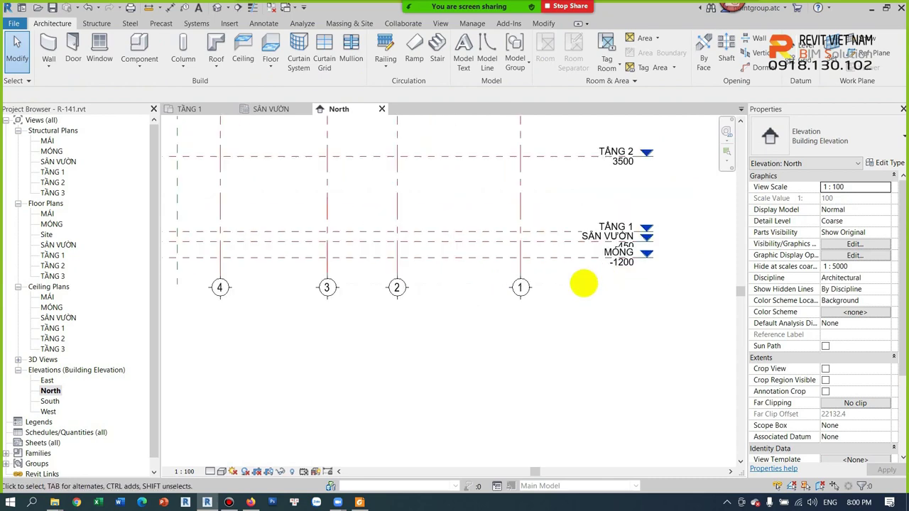
{"action": "left_click", "coordinate": [555, 256]}
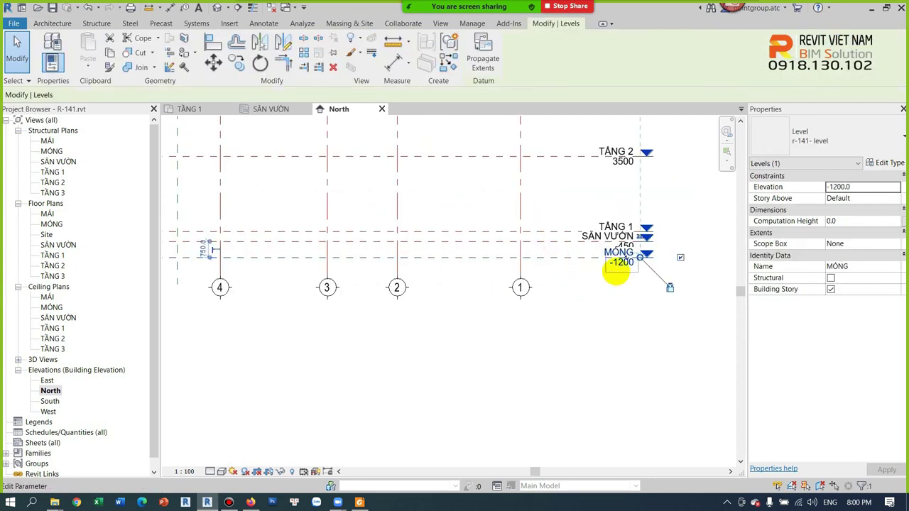
{"action": "left_click", "coordinate": [572, 306]}
{"action": "scroll", "coordinate": [585, 274], "scroll_direction": "up", "scroll_amount": 1}
{"action": "left_click", "coordinate": [573, 277]}
{"action": "left_click", "coordinate": [566, 305]}
{"action": "double_click", "coordinate": [52, 151]}
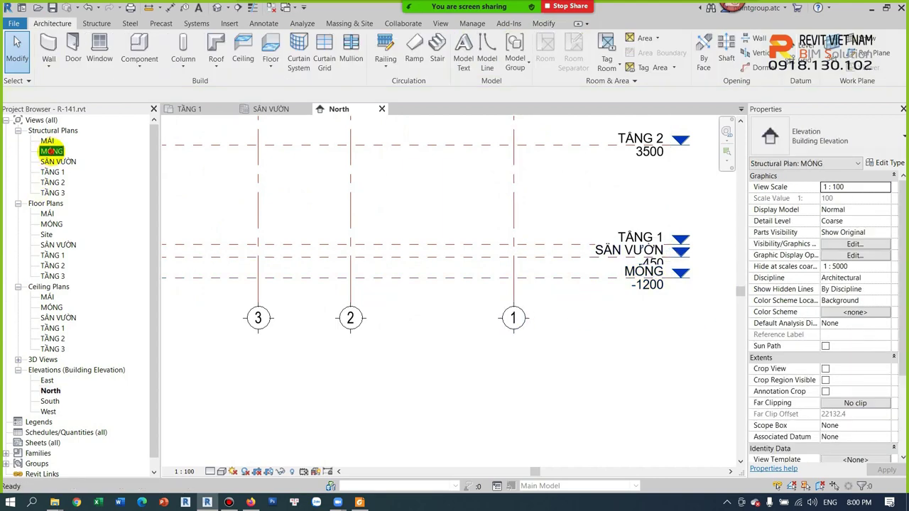
- Center the MÓNG plan and inspect the vertical reference plane in the East elevation
{"action": "scroll", "coordinate": [442, 260], "scroll_direction": "up", "scroll_amount": 2}
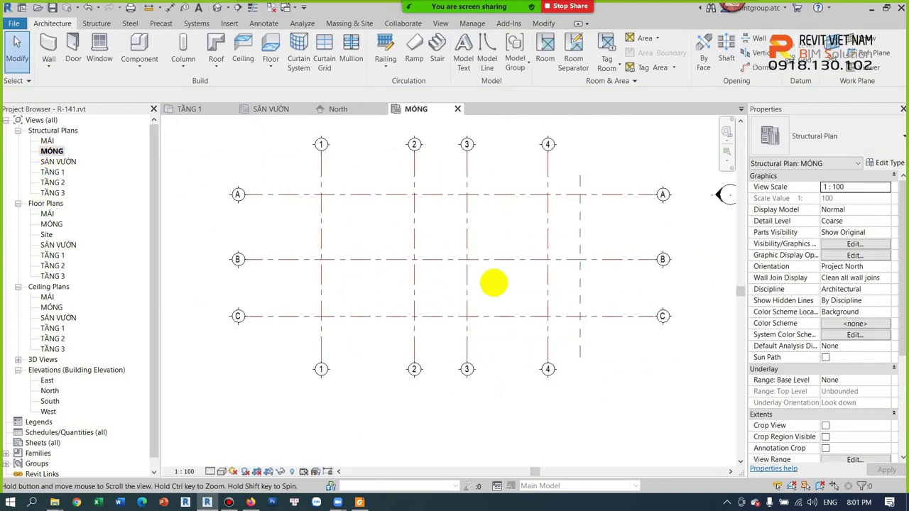
{"action": "middle_click_drag", "start_coordinate": [490, 282], "coordinate": [492, 280]}
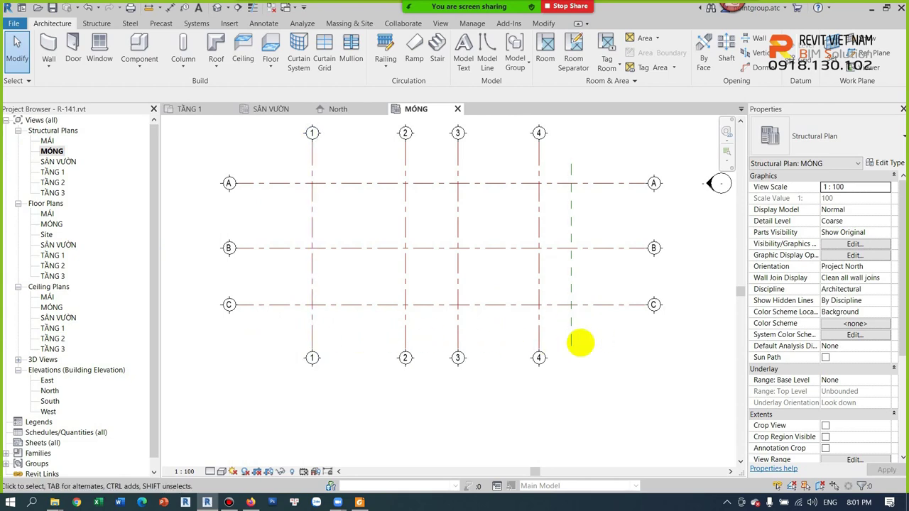
{"action": "scroll", "coordinate": [581, 343], "scroll_direction": "down", "scroll_amount": 3}
{"action": "double_click", "coordinate": [639, 263]}
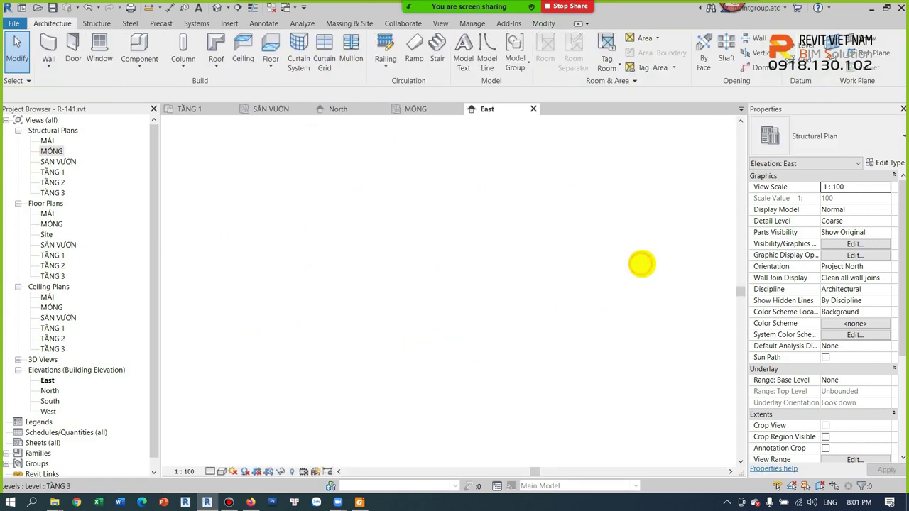
{"action": "left_click", "coordinate": [342, 383]}
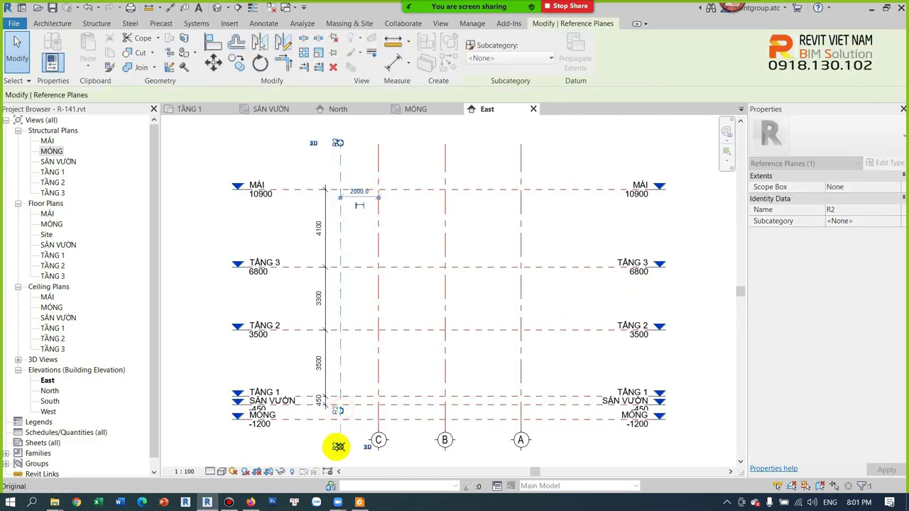
- Return to the MÓNG plan, fit grids 1–4 and A–C in view, and close inactive views
{"action": "double_click", "coordinate": [51, 150]}
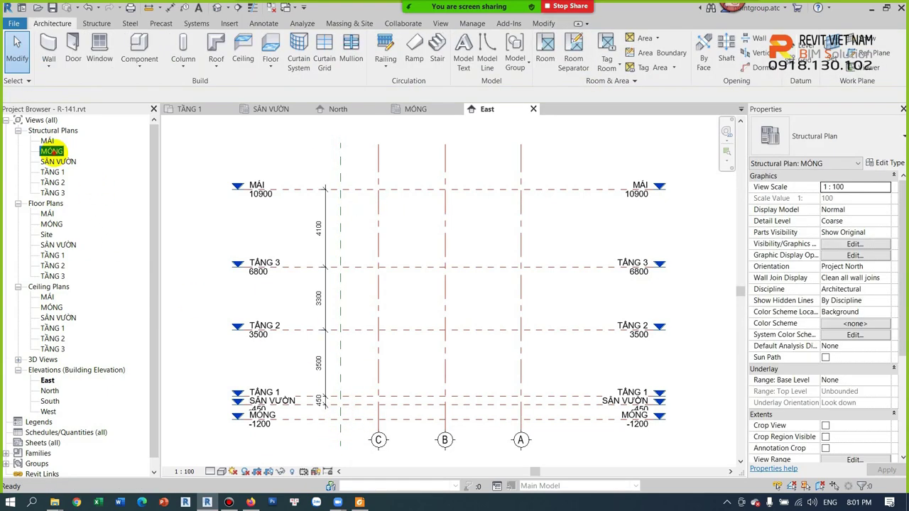
{"action": "scroll", "coordinate": [532, 359], "scroll_direction": "up", "scroll_amount": 3}
{"action": "left_click", "coordinate": [548, 365]}
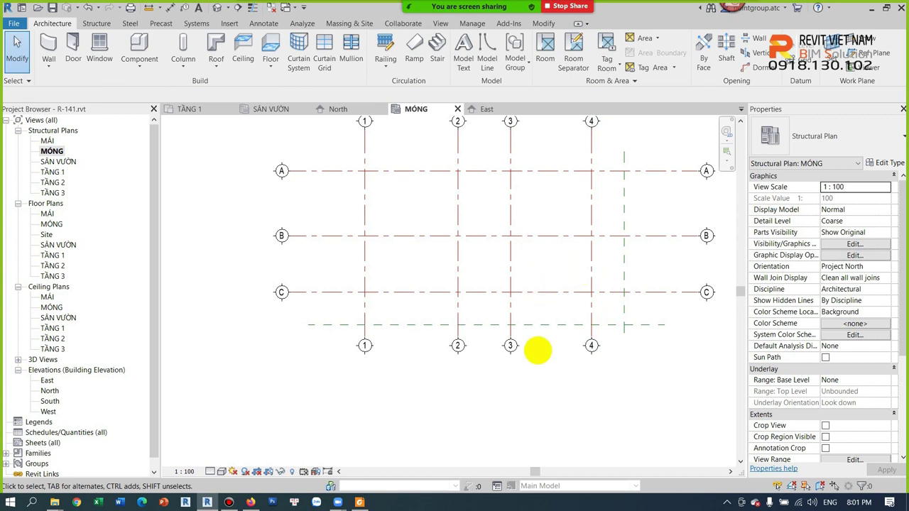
{"action": "scroll", "coordinate": [525, 369], "scroll_direction": "down", "scroll_amount": 1}
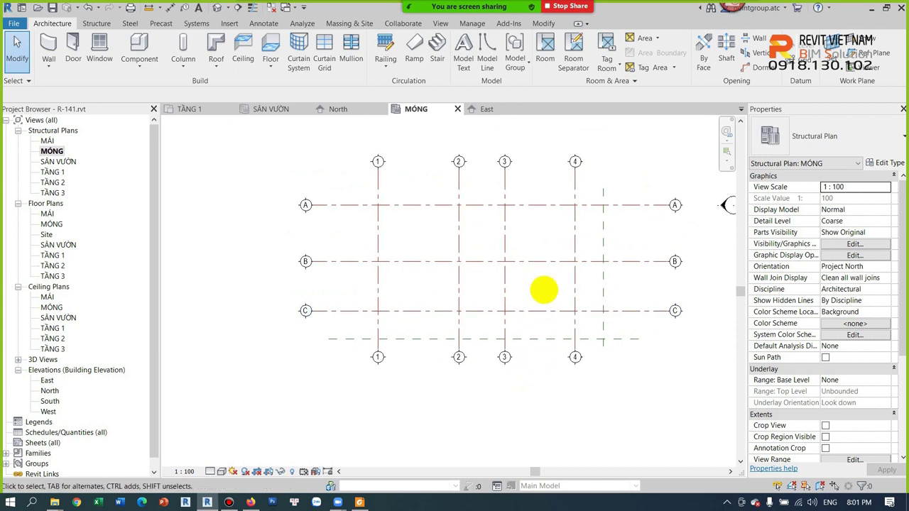
{"action": "scroll", "coordinate": [544, 290], "scroll_direction": "up", "scroll_amount": 2}
{"action": "middle_click_drag", "start_coordinate": [540, 308], "coordinate": [519, 319]}
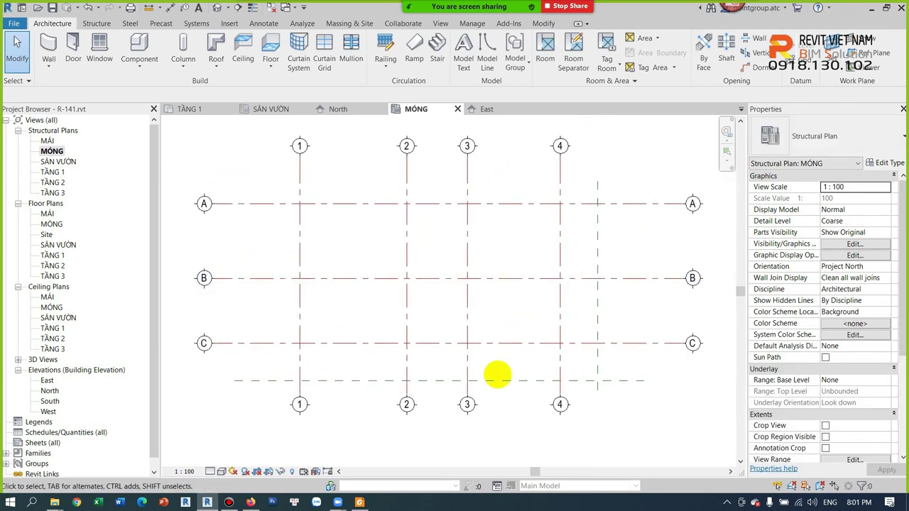
{"action": "middle_click_drag", "start_coordinate": [504, 360], "coordinate": [520, 361]}
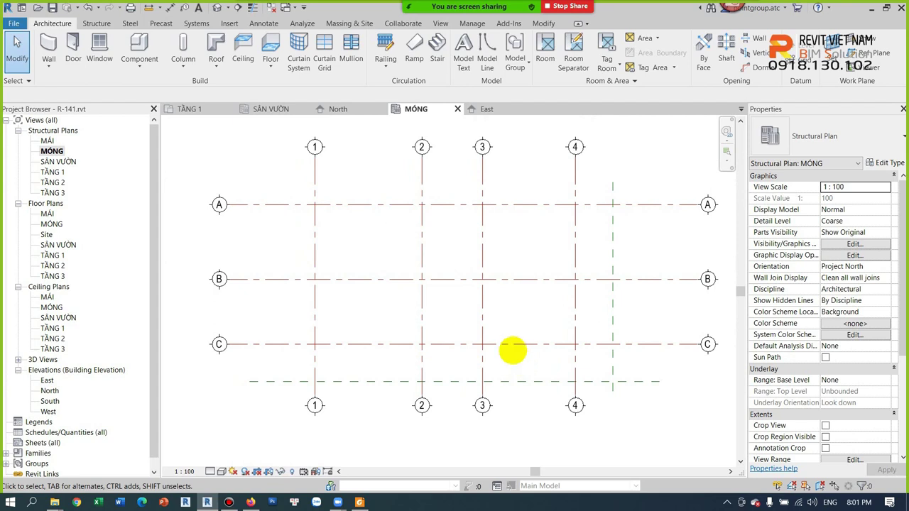
{"action": "left_click", "coordinate": [270, 8]}
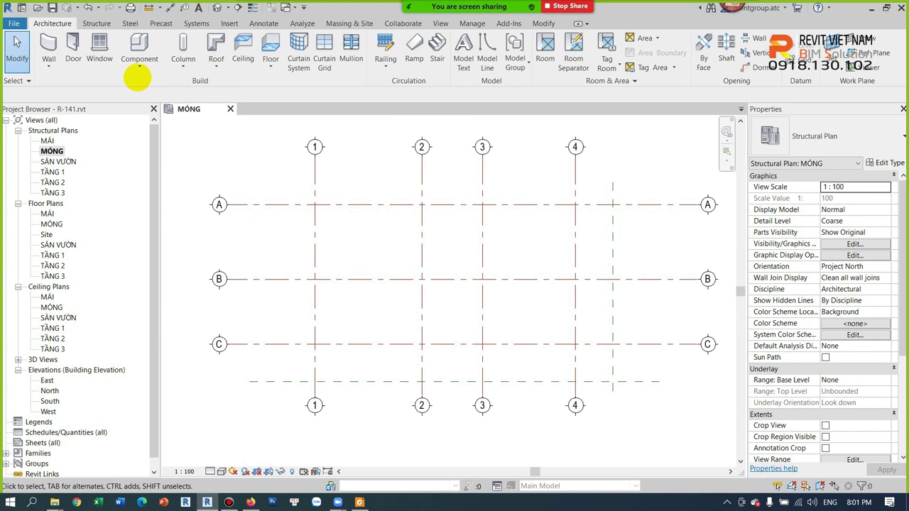
- Switch to the Structure tools and look over the Foundation panel's Slab options
{"action": "left_click", "coordinate": [96, 23]}
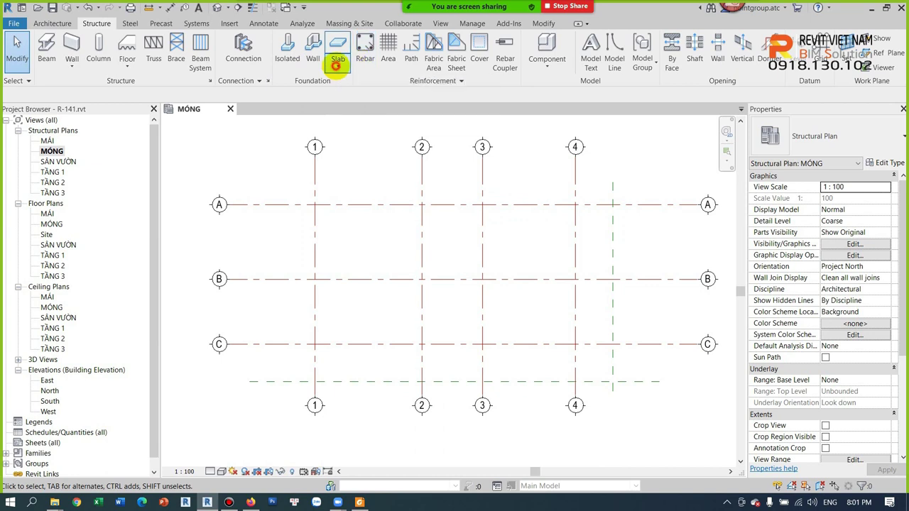
{"action": "left_click", "coordinate": [336, 66]}
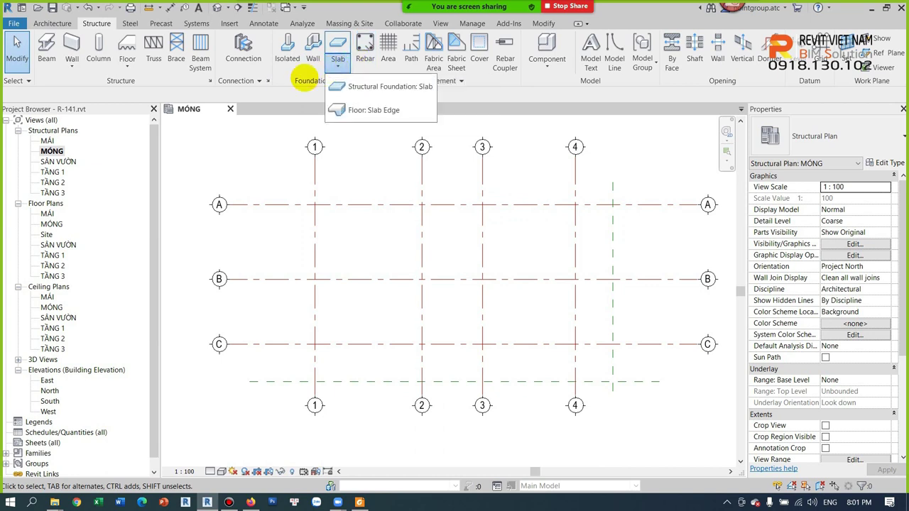
{"action": "left_click", "coordinate": [291, 92]}
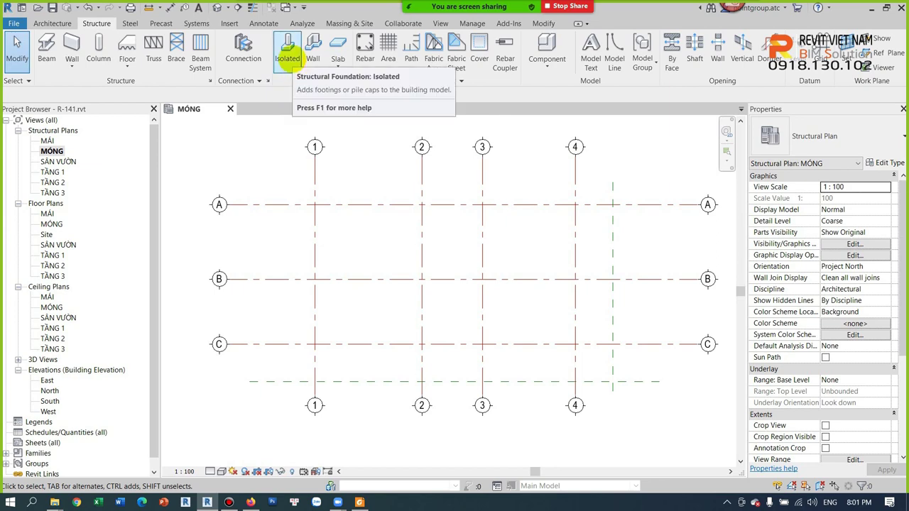
- Start an isolated foundation, agree to load a family, and browse to Structural Foundations
{"action": "left_click", "coordinate": [288, 59]}
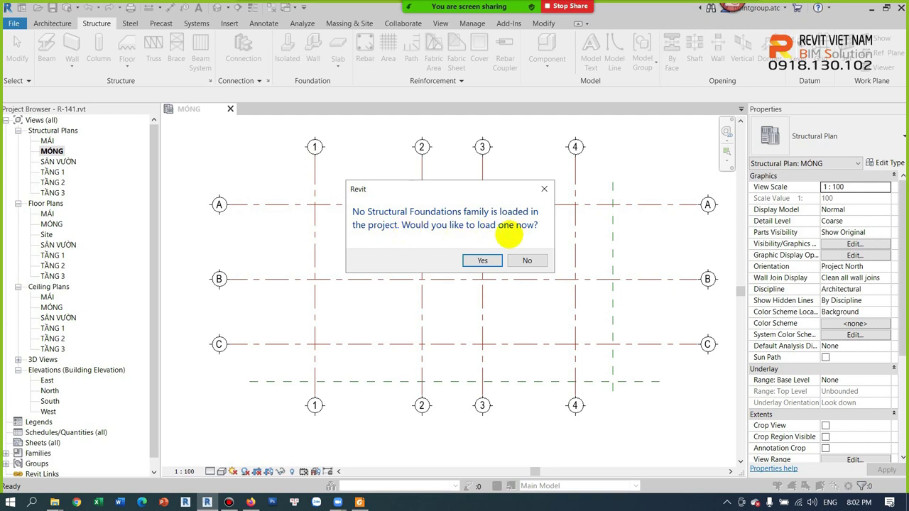
{"action": "left_click", "coordinate": [482, 260]}
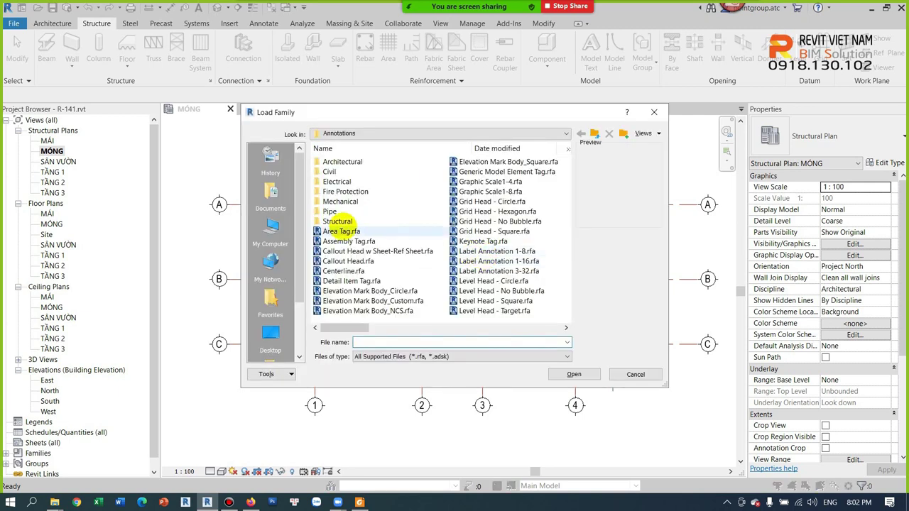
{"action": "left_click", "coordinate": [595, 133]}
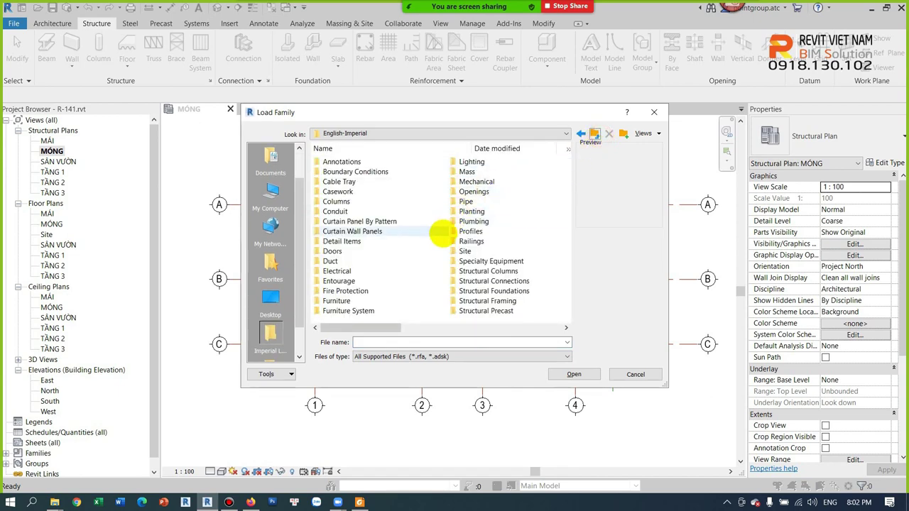
{"action": "scroll", "coordinate": [441, 235], "scroll_direction": "down", "scroll_amount": 3}
{"action": "scroll", "coordinate": [436, 253], "scroll_direction": "up", "scroll_amount": 3}
{"action": "scroll", "coordinate": [475, 253], "scroll_direction": "down", "scroll_amount": 3}
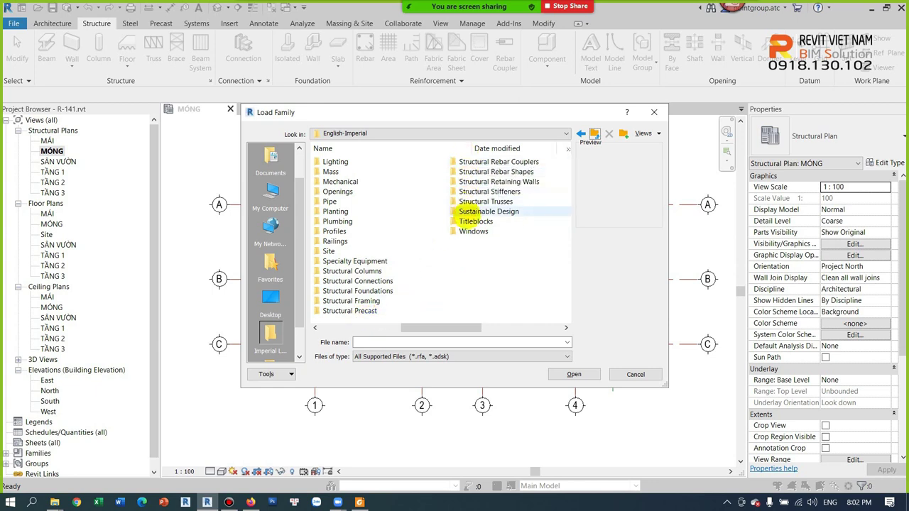
{"action": "left_click", "coordinate": [369, 290]}
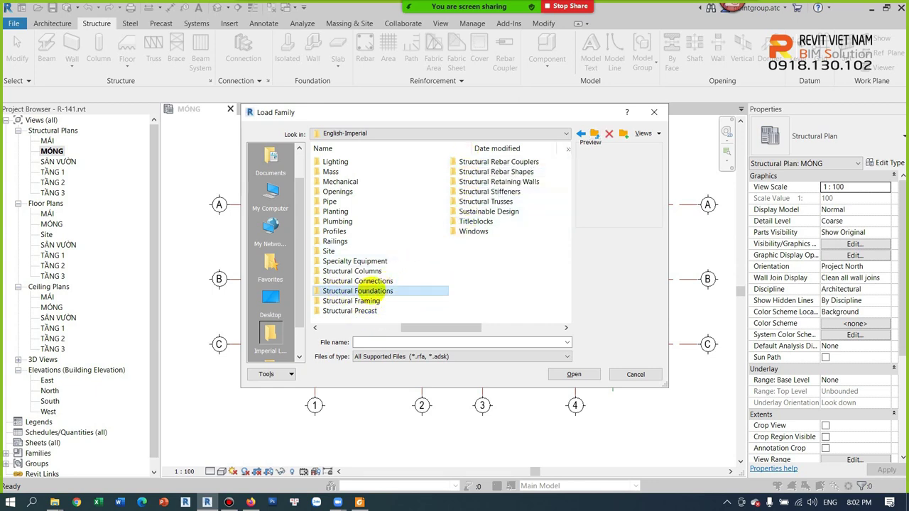
{"action": "double_click", "coordinate": [372, 292]}
- Load Footing-Rectangular.rfa from the thumbnail view, giving the 72" x 48" x 18" type
{"action": "left_click", "coordinate": [642, 133]}
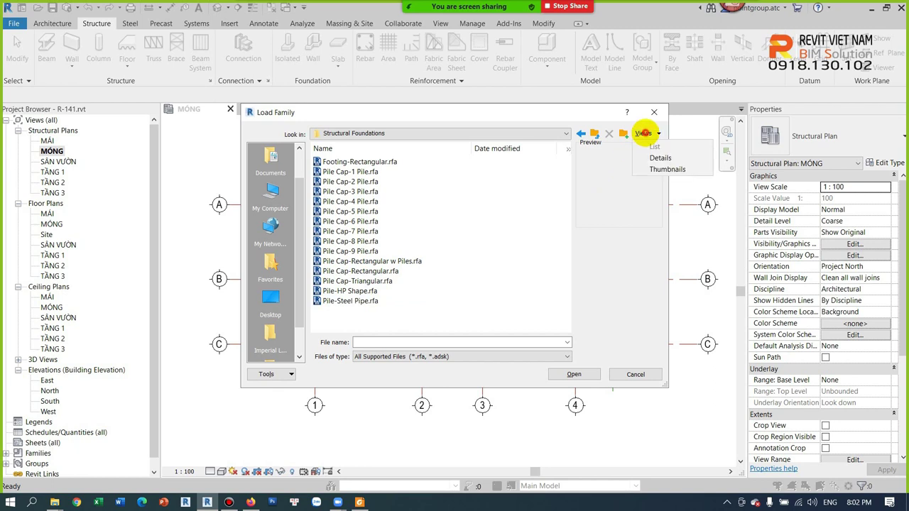
{"action": "left_click", "coordinate": [649, 169]}
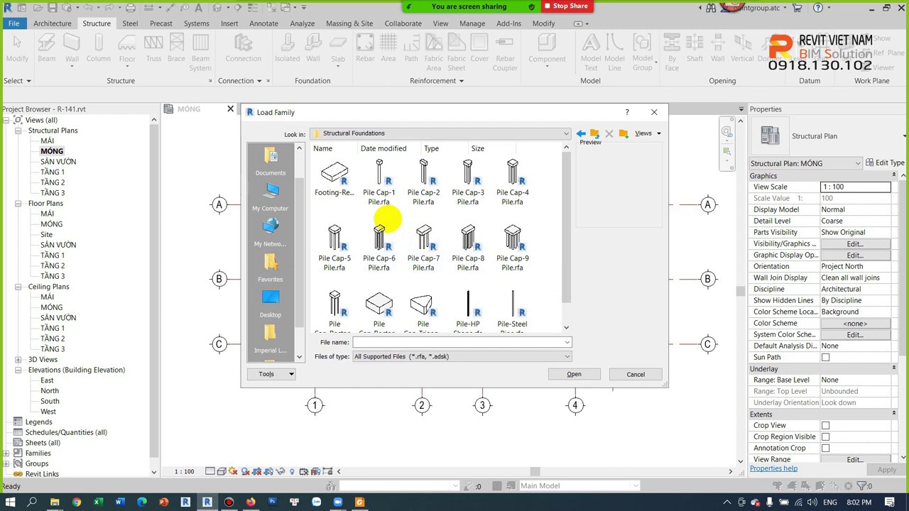
{"action": "left_click", "coordinate": [334, 177]}
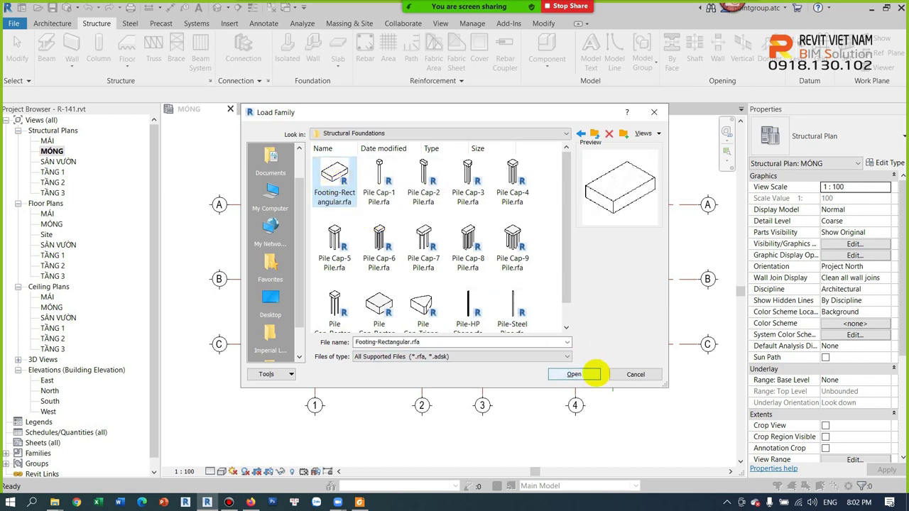
{"action": "left_click", "coordinate": [593, 374]}
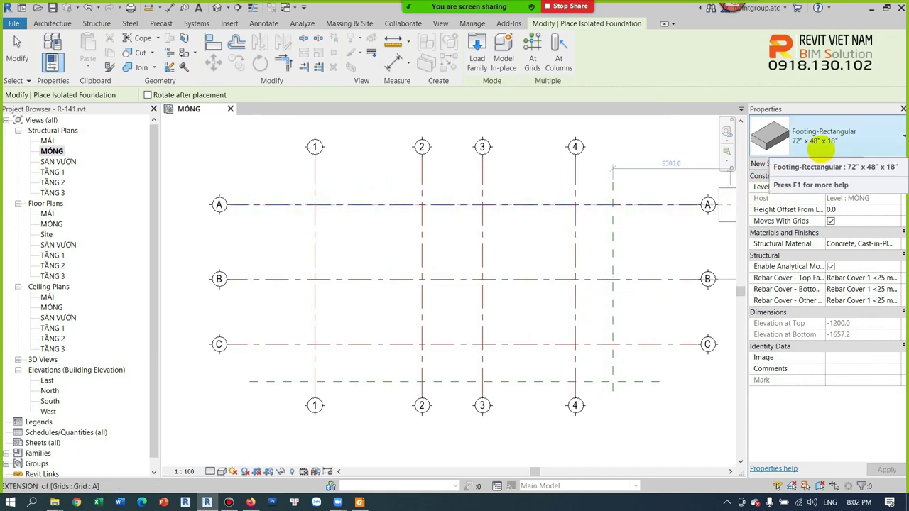
{"action": "left_click", "coordinate": [820, 141]}
- Duplicate the footing type as M1- 1200X1200X450 with width 1200, length 1200, thickness 450
{"action": "left_click", "coordinate": [820, 141]}
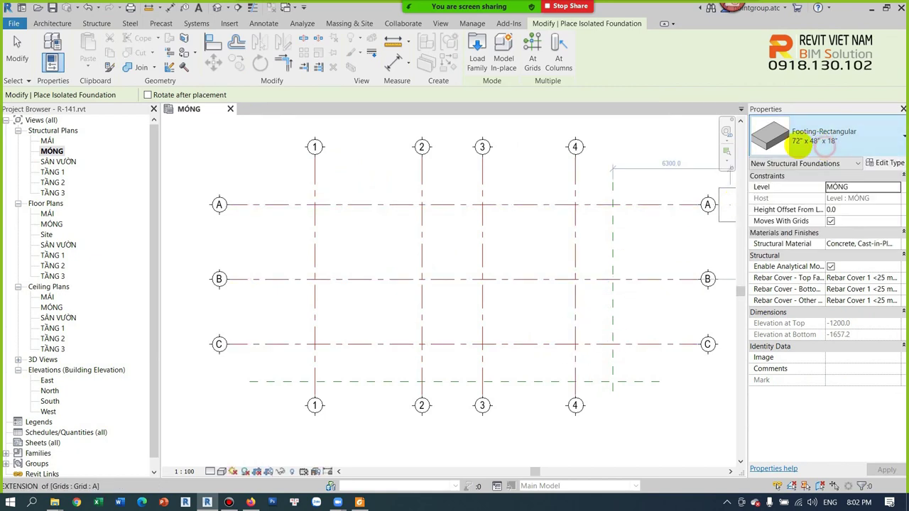
{"action": "left_click", "coordinate": [884, 163]}
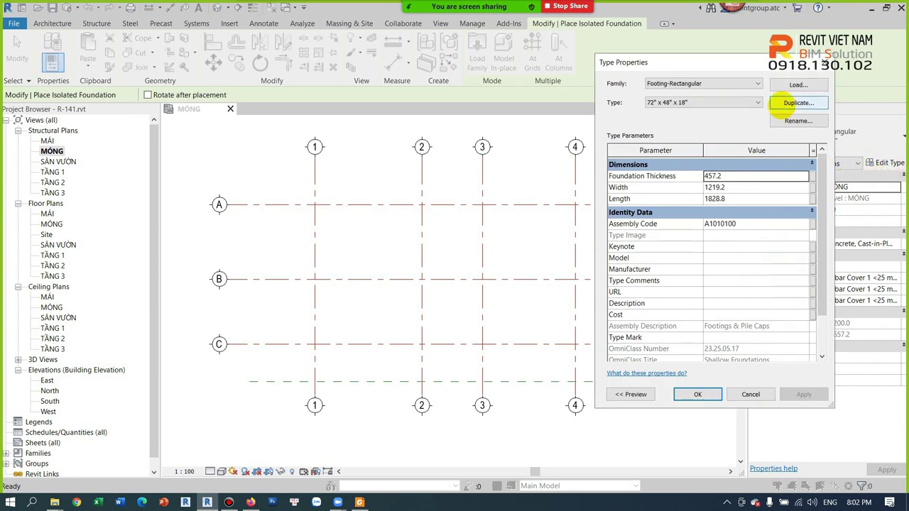
{"action": "left_click", "coordinate": [798, 103]}
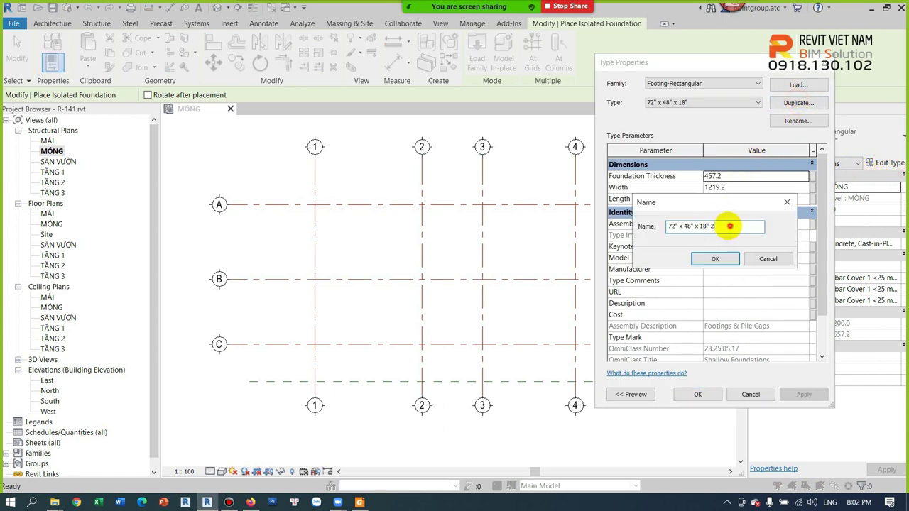
{"action": "left_click_drag", "start_coordinate": [730, 226], "coordinate": [652, 231]}
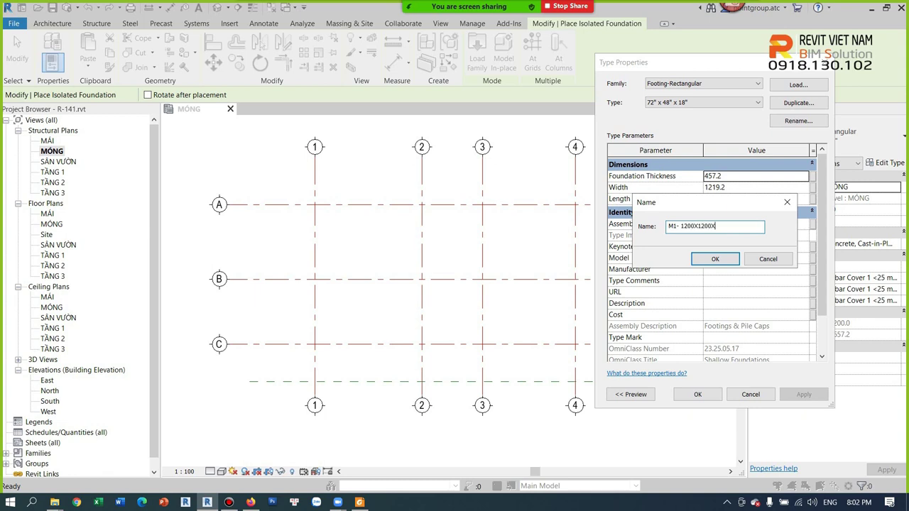
{"action": "type", "text": "M1- 1200X1200X450"}
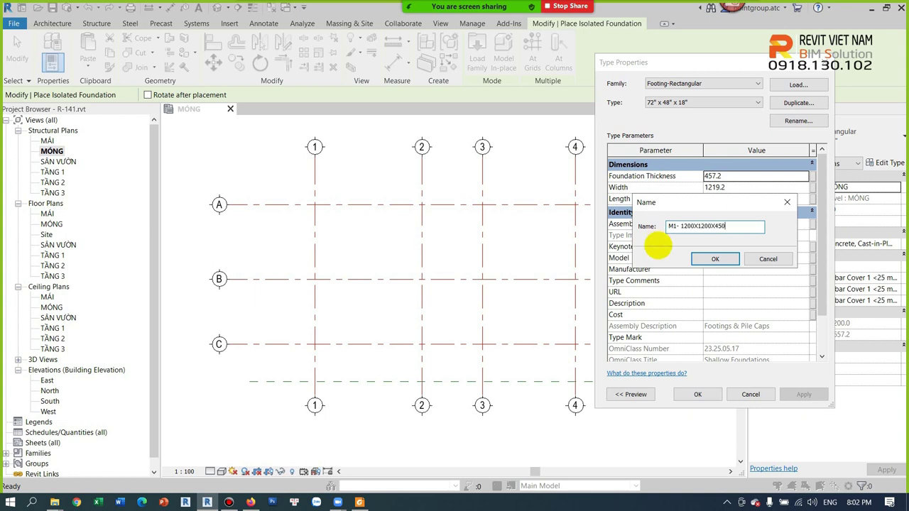
{"action": "left_click", "coordinate": [715, 259]}
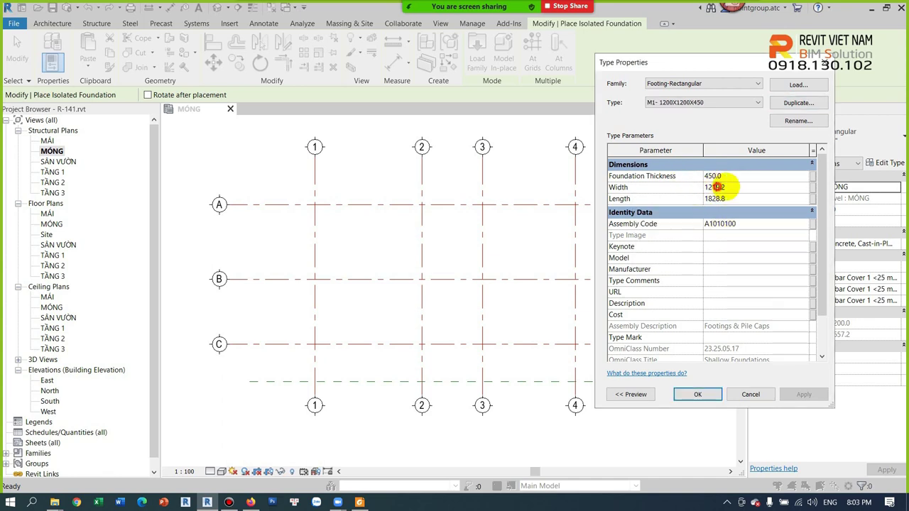
{"action": "left_click", "coordinate": [717, 187]}
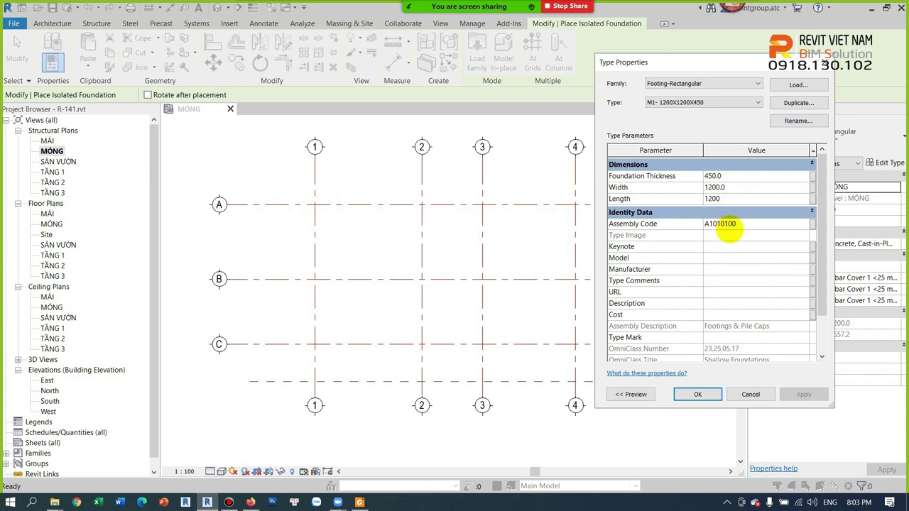
{"action": "left_click", "coordinate": [705, 394]}
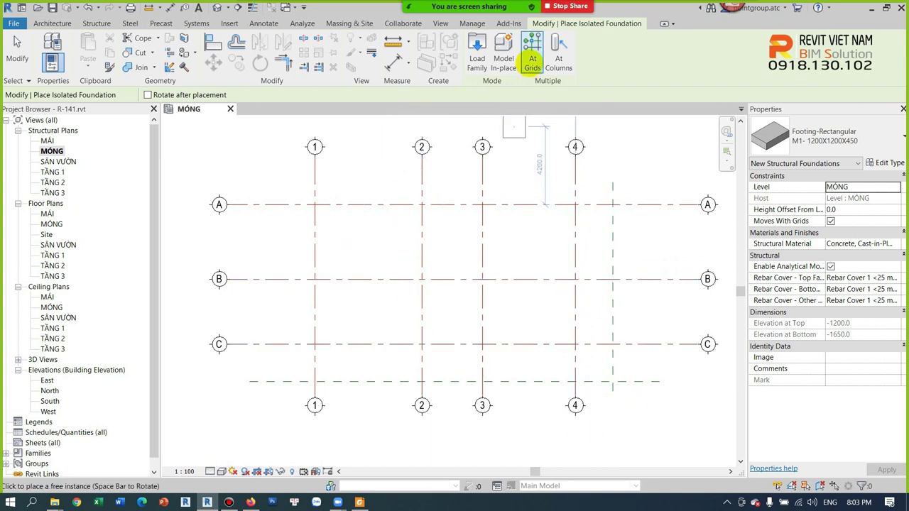
- Try placing footings At Grids by window-selecting the grids, cancelling both attempts
{"action": "left_click", "coordinate": [533, 60]}
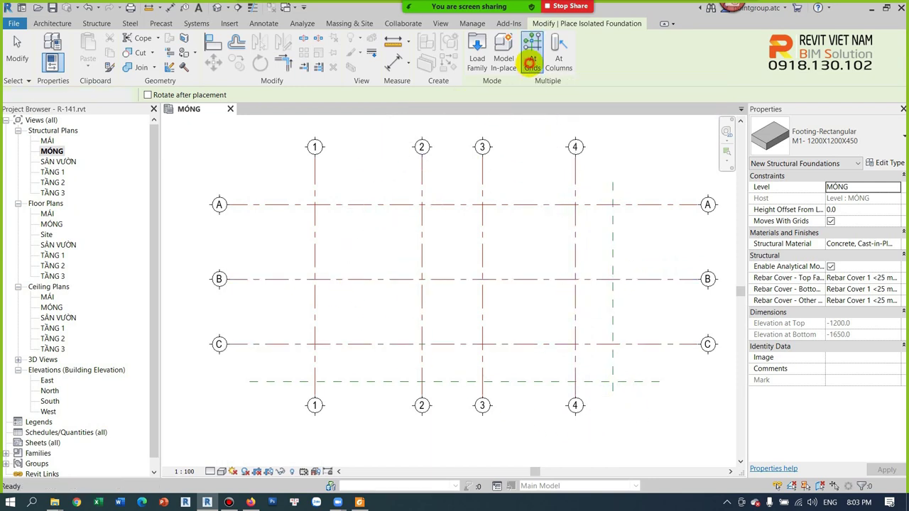
{"action": "left_click_drag", "start_coordinate": [633, 397], "coordinate": [271, 174]}
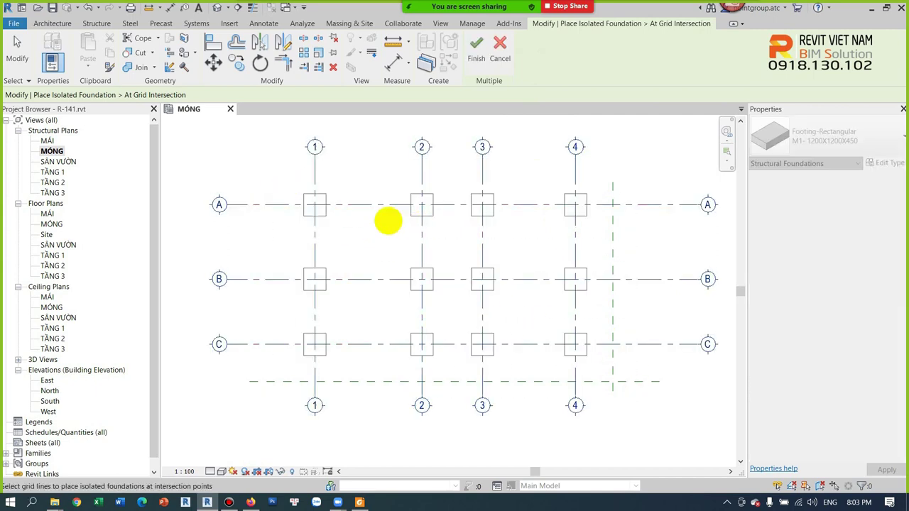
{"action": "key", "text": "Escape"}
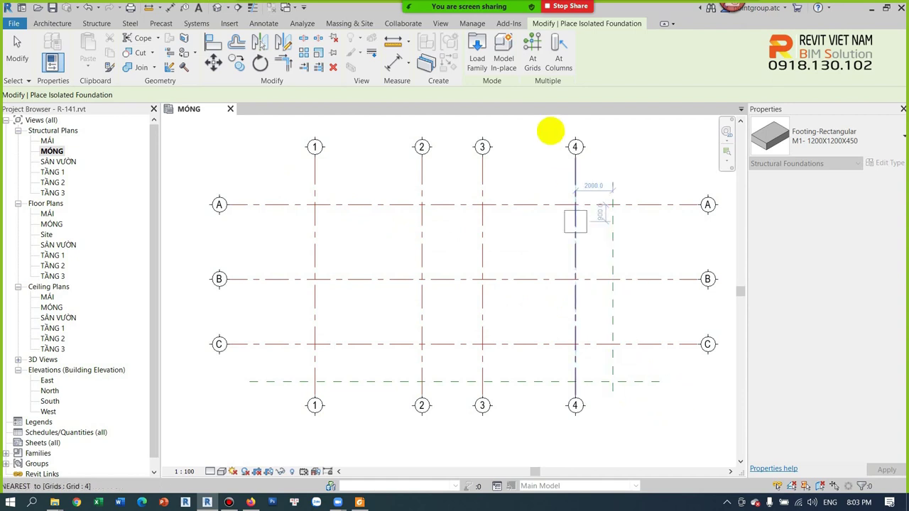
{"action": "left_click", "coordinate": [531, 57]}
{"action": "left_click_drag", "start_coordinate": [638, 404], "coordinate": [299, 208]}
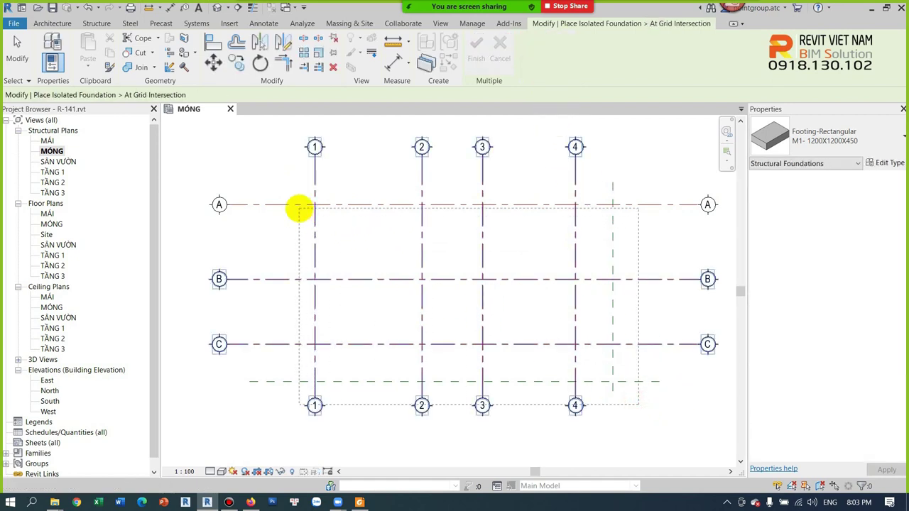
{"action": "key", "text": "Escape"}
{"action": "key", "text": "Escape"}
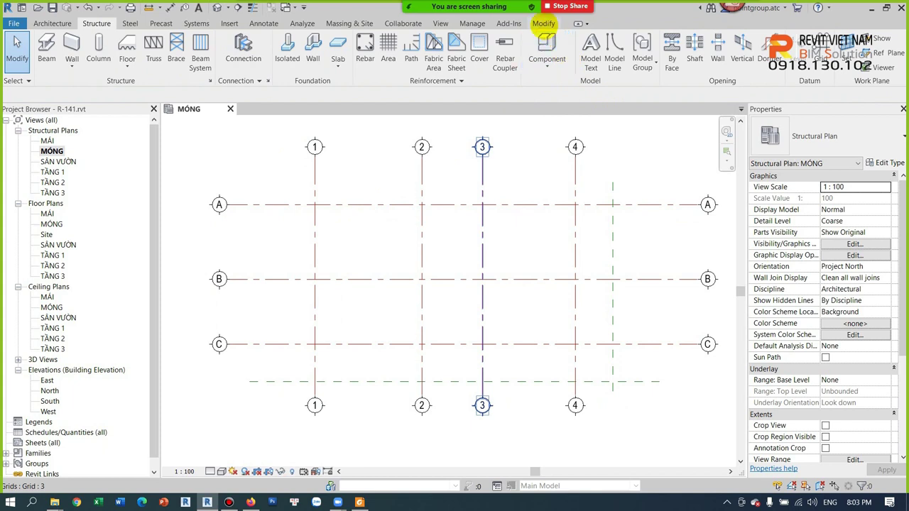
- Place twelve M1- 1200X1200X450 footings At Grids by window-selecting all grids and finishing
{"action": "left_click", "coordinate": [287, 48]}
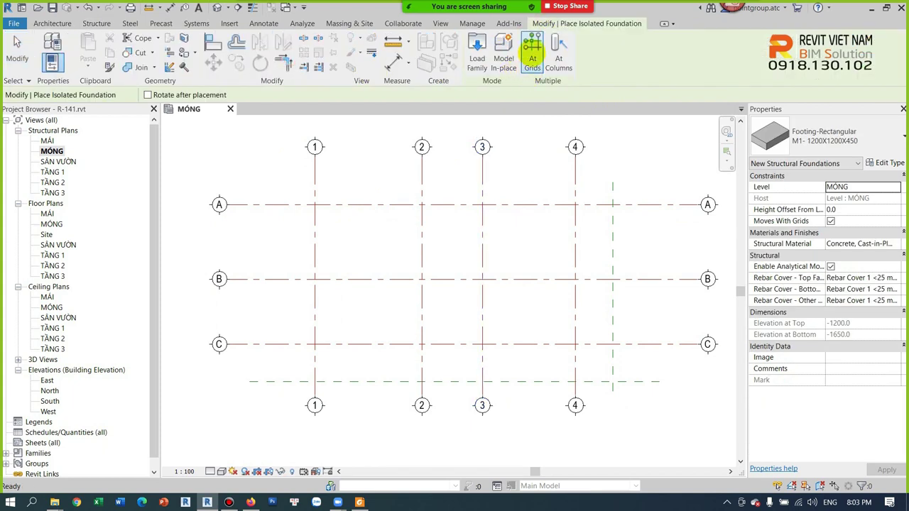
{"action": "left_click", "coordinate": [533, 53]}
{"action": "scroll", "coordinate": [291, 184], "scroll_direction": "down", "scroll_amount": 2}
{"action": "left_click_drag", "start_coordinate": [229, 171], "coordinate": [626, 424]}
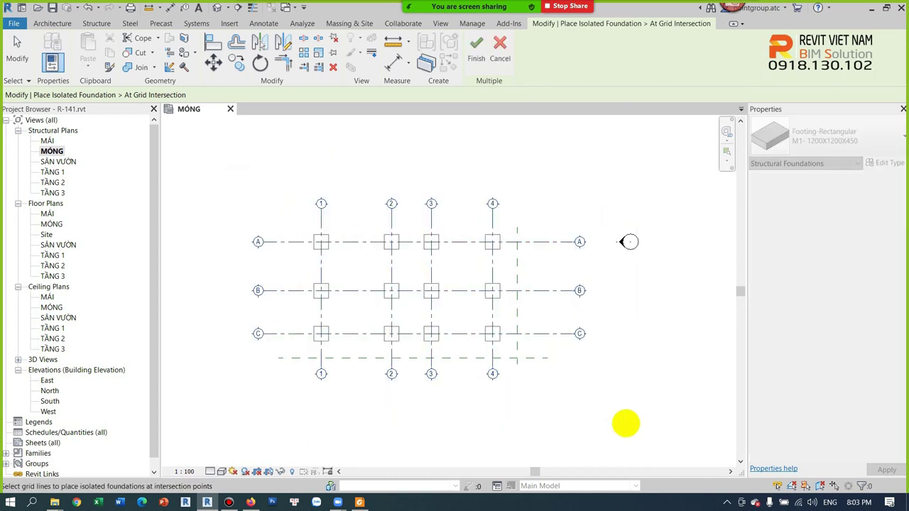
{"action": "scroll", "coordinate": [412, 350], "scroll_direction": "up", "scroll_amount": 2}
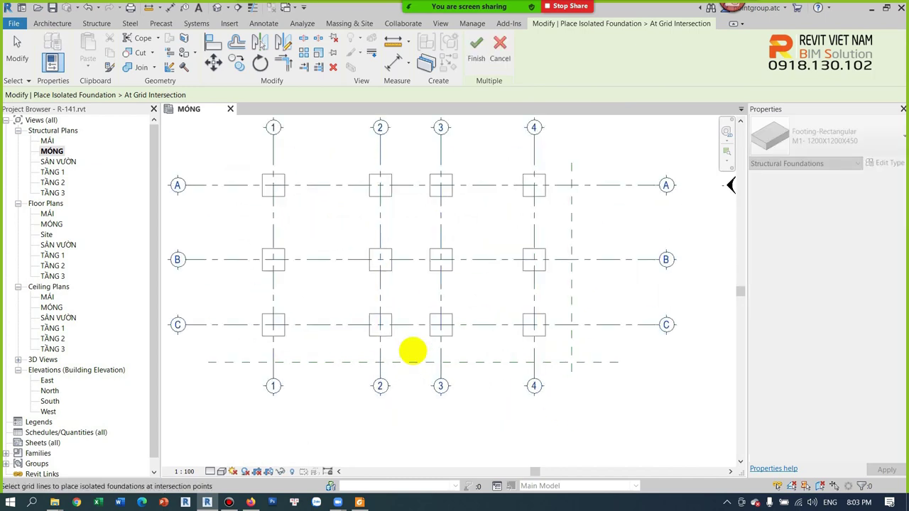
{"action": "scroll", "coordinate": [490, 316], "scroll_direction": "up", "scroll_amount": 1}
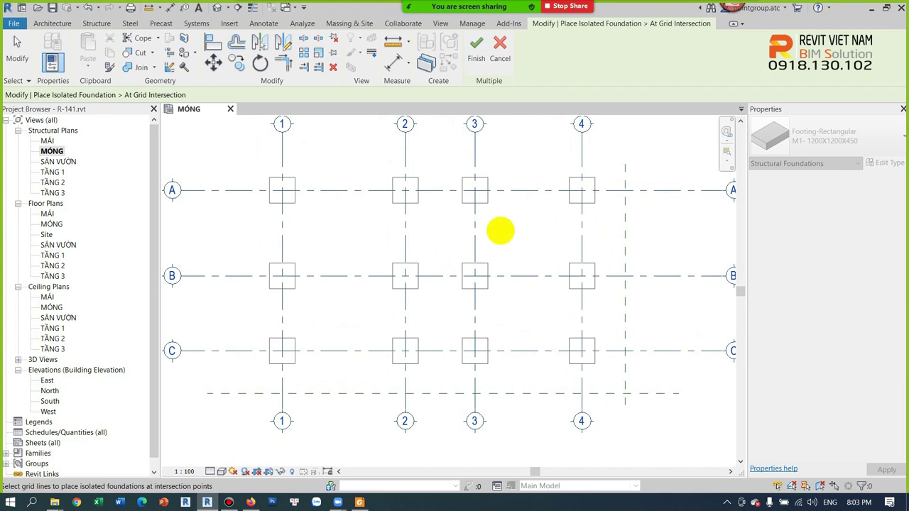
{"action": "left_click", "coordinate": [475, 44]}
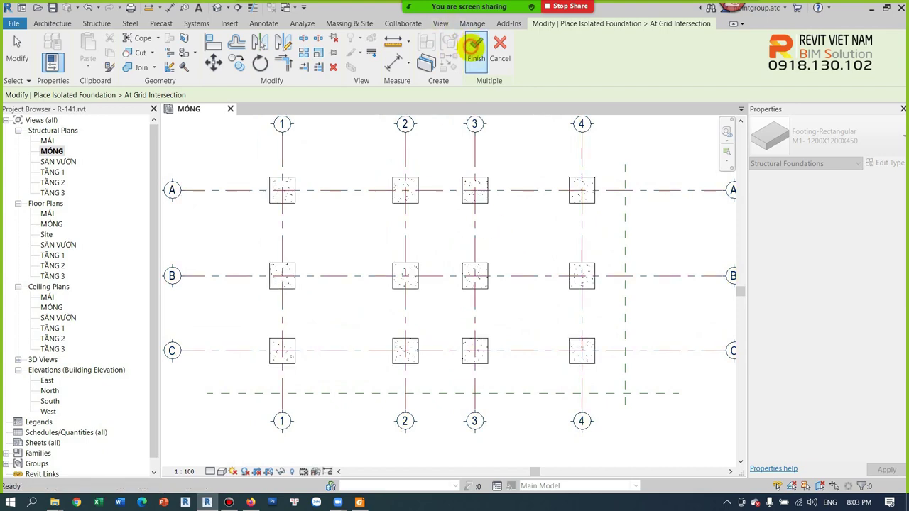
{"action": "scroll", "coordinate": [523, 277], "scroll_direction": "up", "scroll_amount": 1}
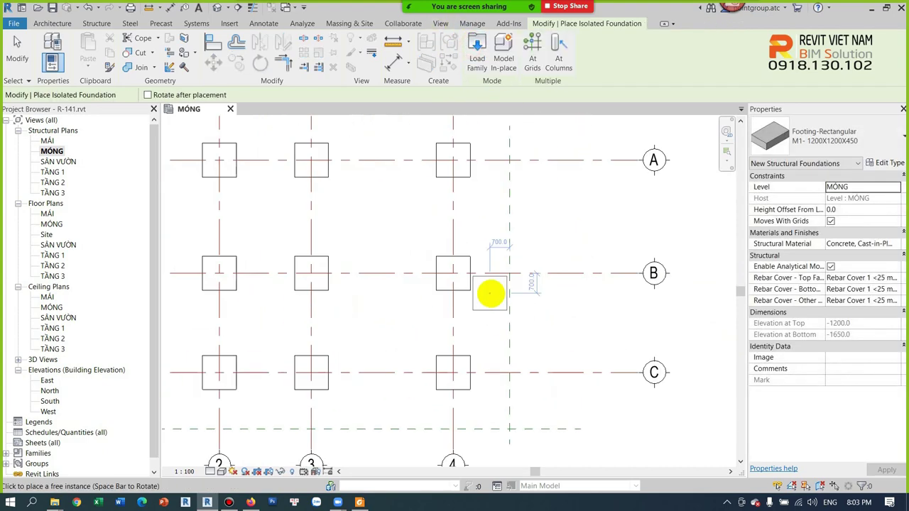
- Place a footing where grid B meets the reference plane
{"action": "scroll", "coordinate": [490, 291], "scroll_direction": "up", "scroll_amount": 1}
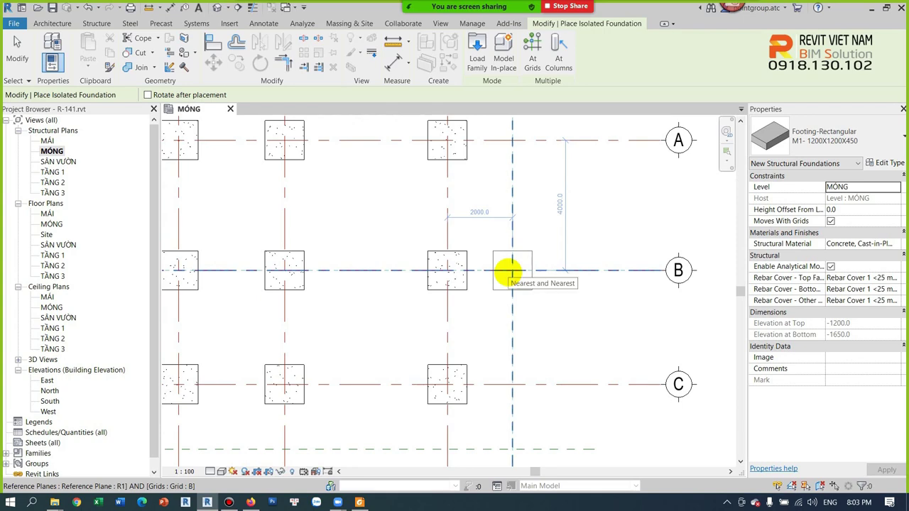
{"action": "left_click", "coordinate": [509, 272]}
{"action": "key", "text": "Escape"}
{"action": "left_click", "coordinate": [501, 288]}
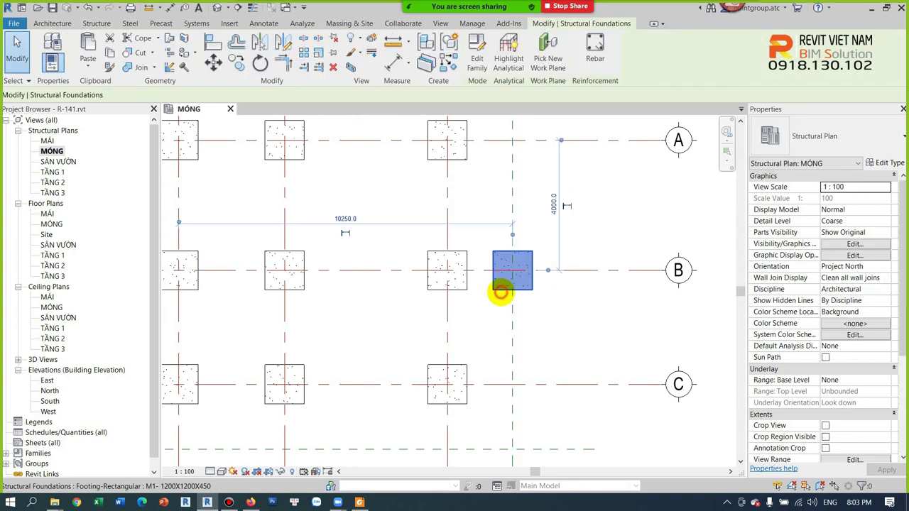
- Copy that footing to grid C, the lower reference line, and grids 3 and 2 below C
{"action": "left_click", "coordinate": [236, 63]}
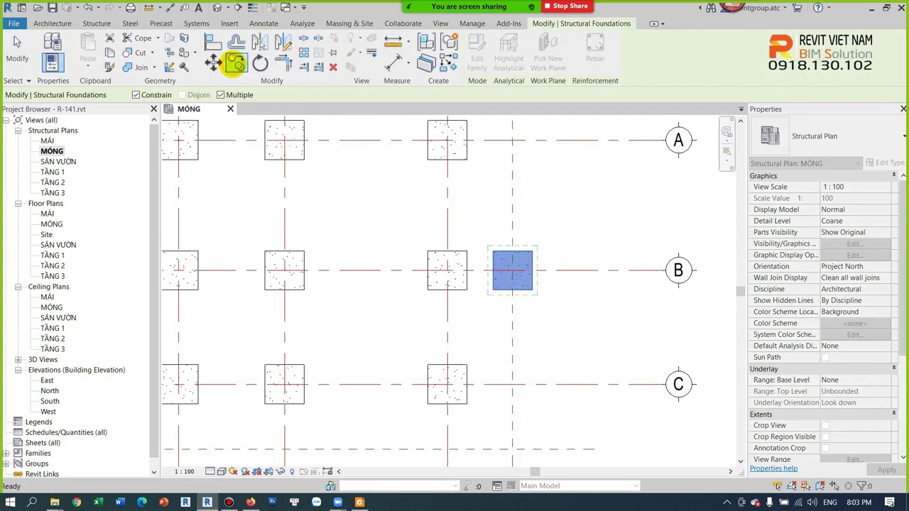
{"action": "left_click", "coordinate": [512, 269]}
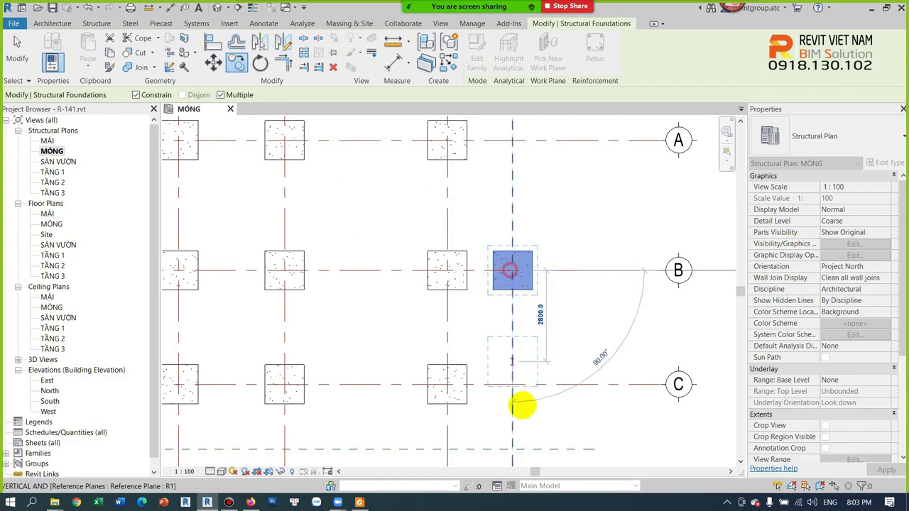
{"action": "left_click", "coordinate": [511, 449]}
{"action": "left_click", "coordinate": [513, 383]}
{"action": "scroll", "coordinate": [513, 383], "scroll_direction": "down", "scroll_amount": 3}
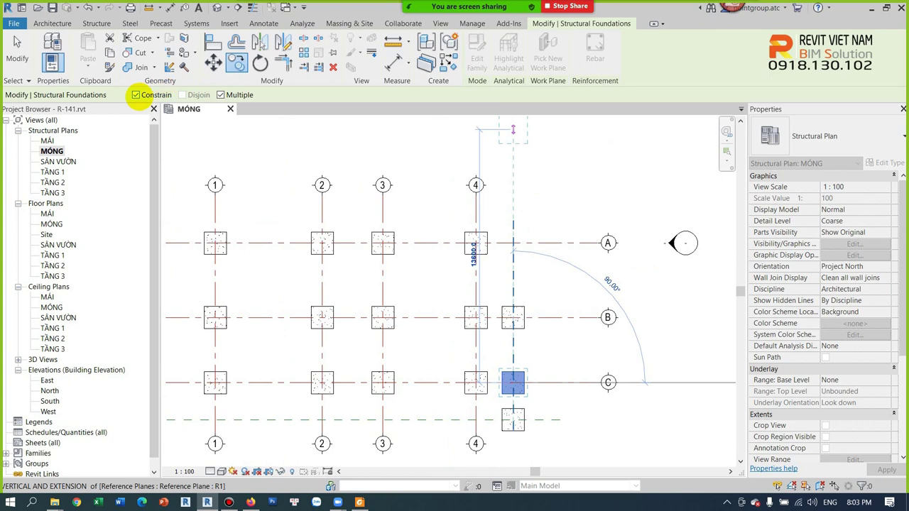
{"action": "scroll", "coordinate": [387, 417], "scroll_direction": "up", "scroll_amount": 2}
{"action": "left_click", "coordinate": [368, 413]}
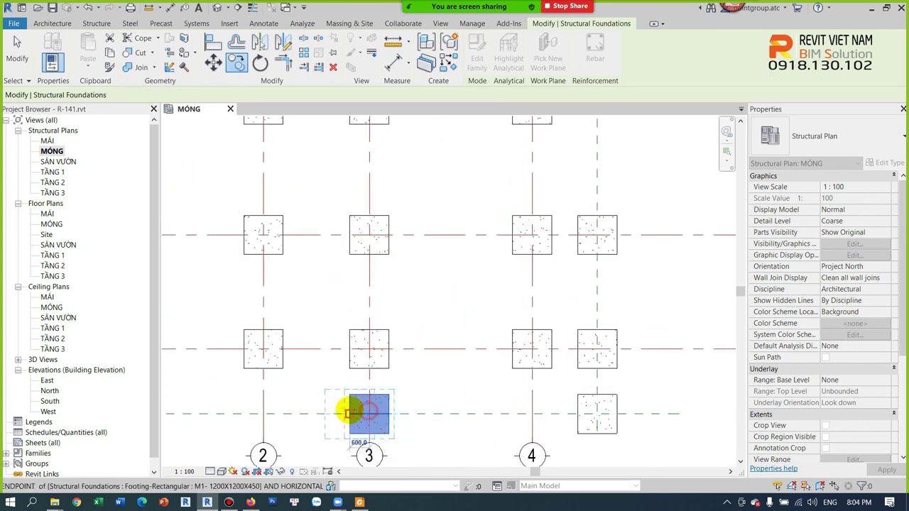
{"action": "left_click", "coordinate": [263, 414]}
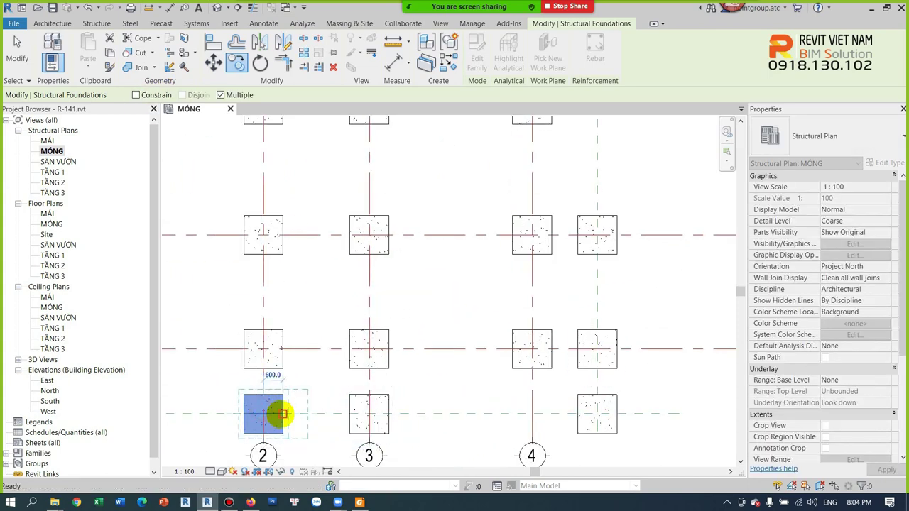
{"action": "left_click", "coordinate": [651, 377]}
- Delete the extra lower-right corner footing, keeping the vertical reference plane
{"action": "left_click", "coordinate": [614, 402]}
{"action": "key", "text": "Delete"}
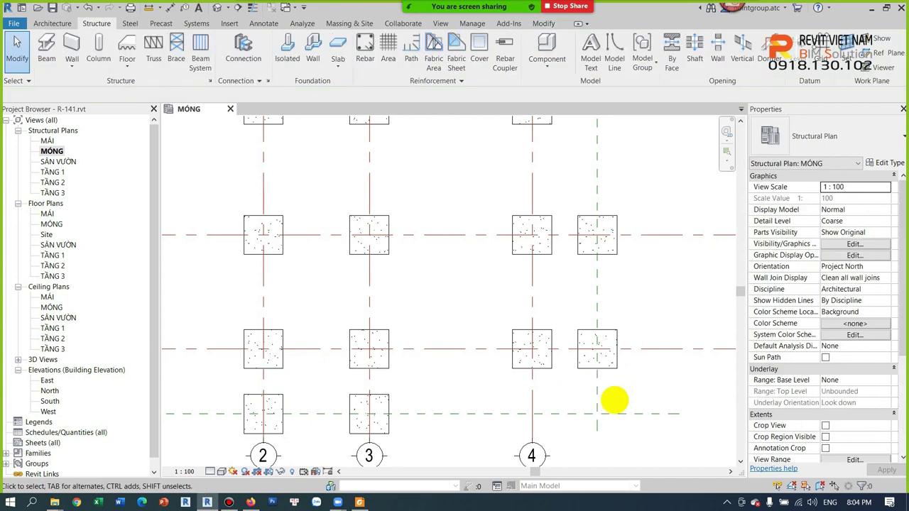
{"action": "scroll", "coordinate": [598, 407], "scroll_direction": "down", "scroll_amount": 1}
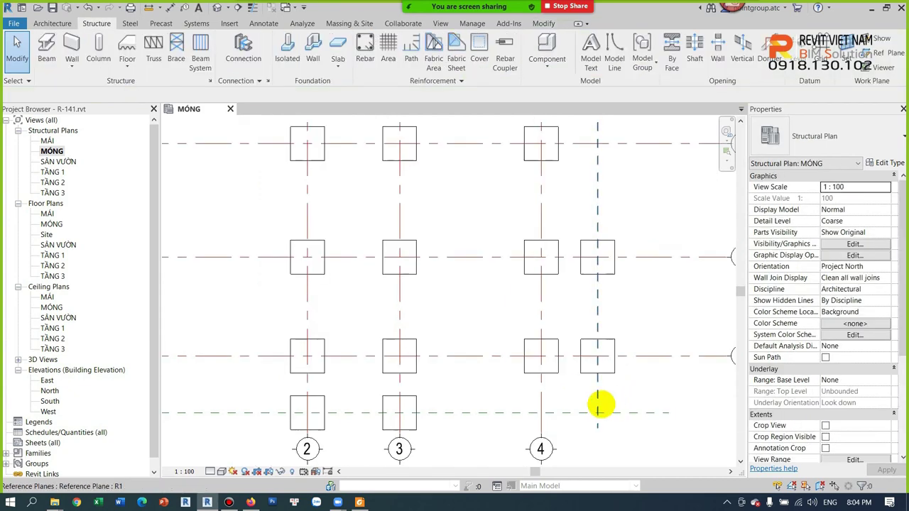
{"action": "scroll", "coordinate": [603, 390], "scroll_direction": "up", "scroll_amount": 2}
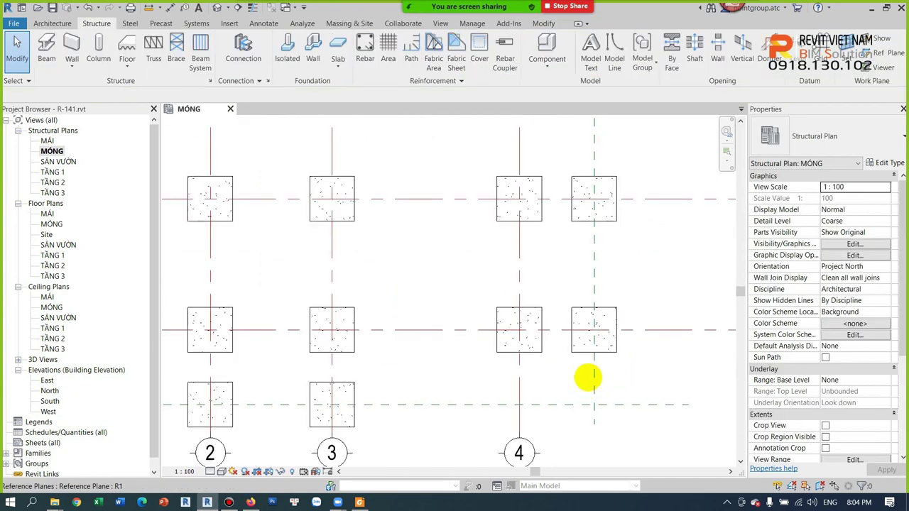
{"action": "left_click", "coordinate": [593, 375]}
{"action": "key", "text": "Delete"}
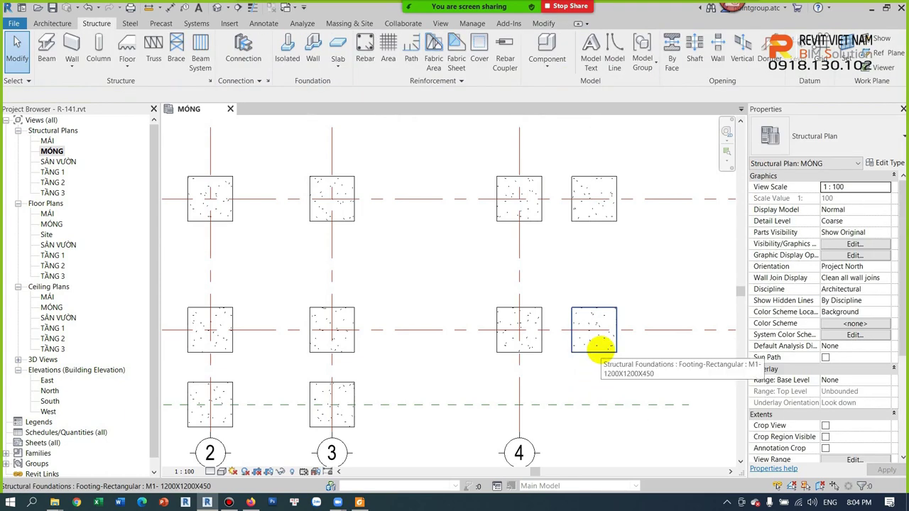
{"action": "key", "text": "ctrl+z"}
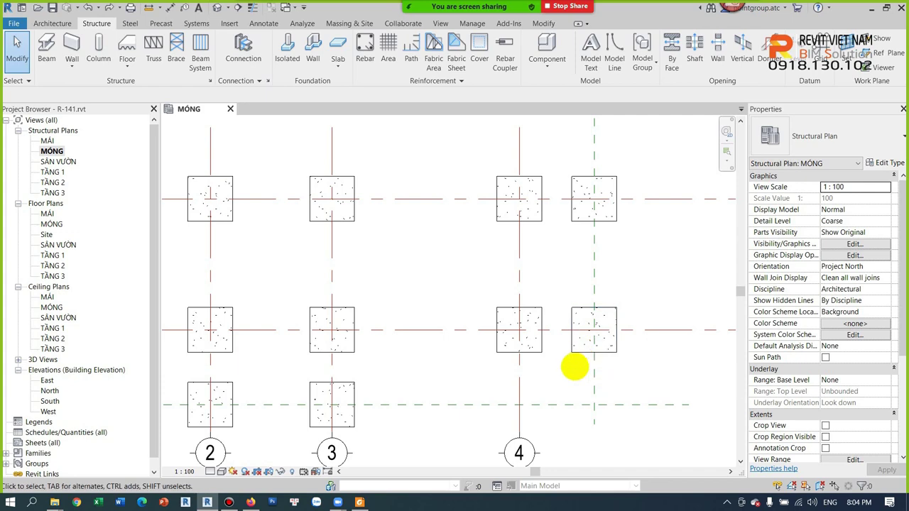
- Check the whole footing layout in the default 3D view
{"action": "scroll", "coordinate": [572, 367], "scroll_direction": "down", "scroll_amount": 2}
{"action": "scroll", "coordinate": [474, 348], "scroll_direction": "down", "scroll_amount": 1}
{"action": "middle_click_drag", "start_coordinate": [472, 346], "coordinate": [503, 376]}
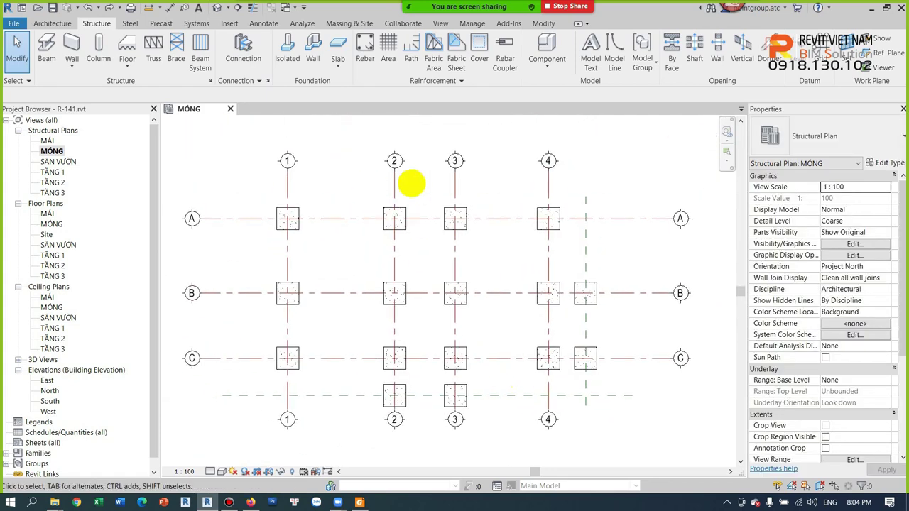
{"action": "left_click", "coordinate": [217, 9]}
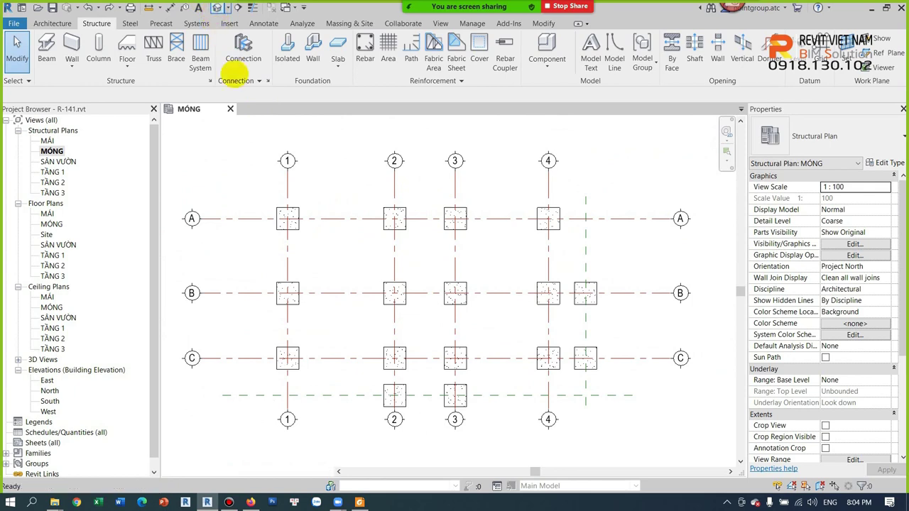
{"action": "scroll", "coordinate": [470, 397], "scroll_direction": "up", "scroll_amount": 2}
{"action": "scroll", "coordinate": [464, 338], "scroll_direction": "up", "scroll_amount": 2}
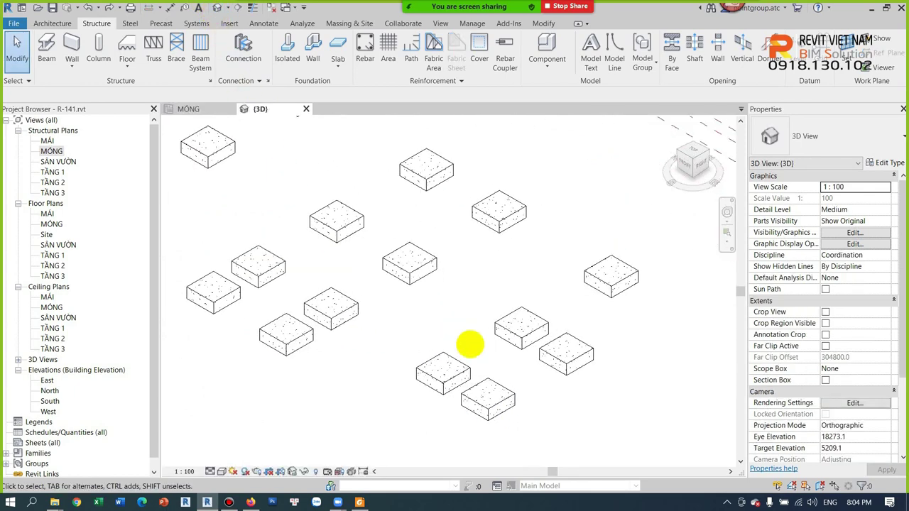
- Open the North elevation to see footings at MÓNG −1200 and close the other views
{"action": "double_click", "coordinate": [51, 390]}
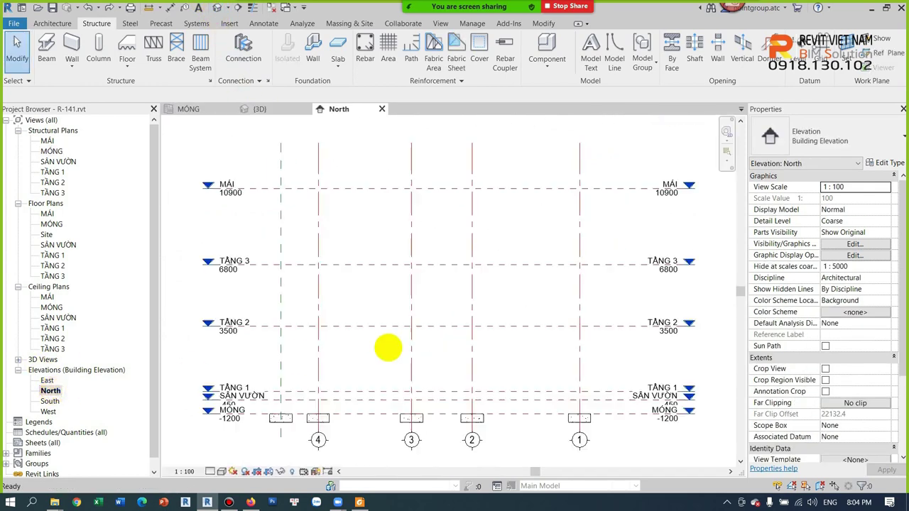
{"action": "scroll", "coordinate": [439, 346], "scroll_direction": "up", "scroll_amount": 3}
{"action": "scroll", "coordinate": [497, 355], "scroll_direction": "up", "scroll_amount": 1}
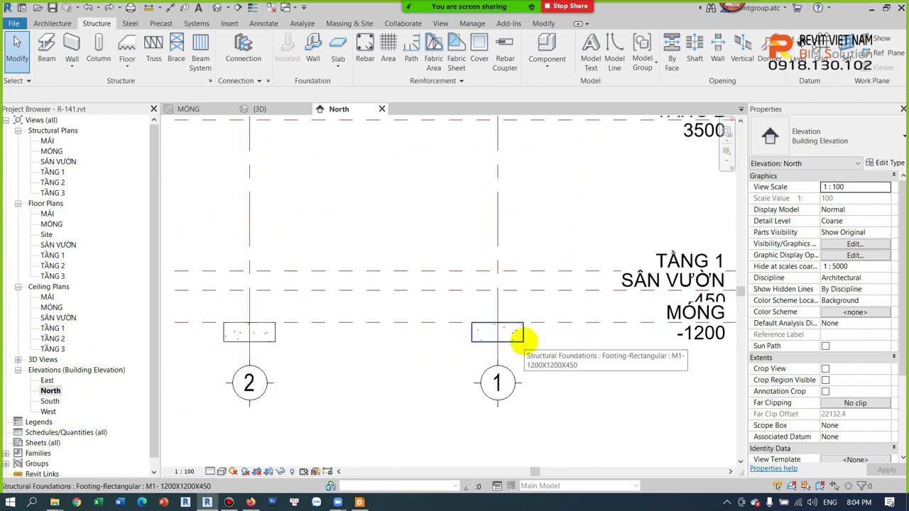
{"action": "left_click", "coordinate": [248, 184]}
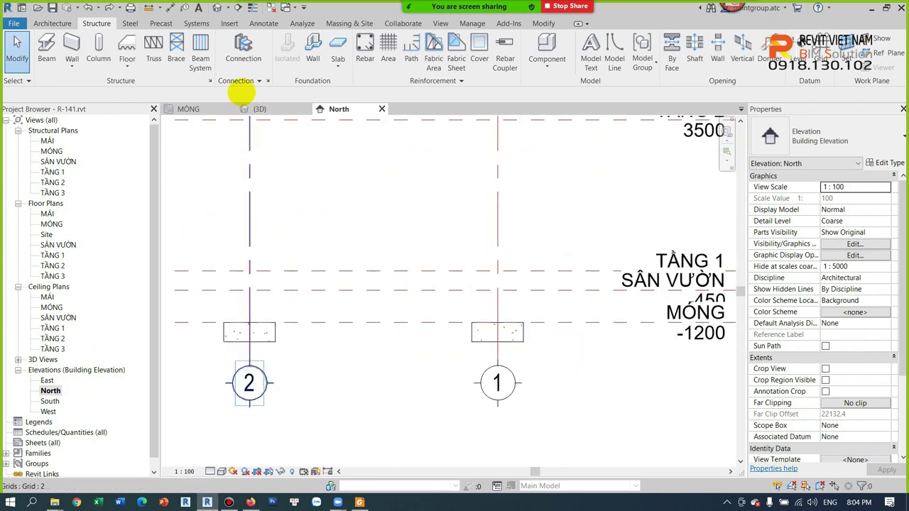
{"action": "left_click", "coordinate": [270, 8]}
{"action": "left_click", "coordinate": [229, 22]}
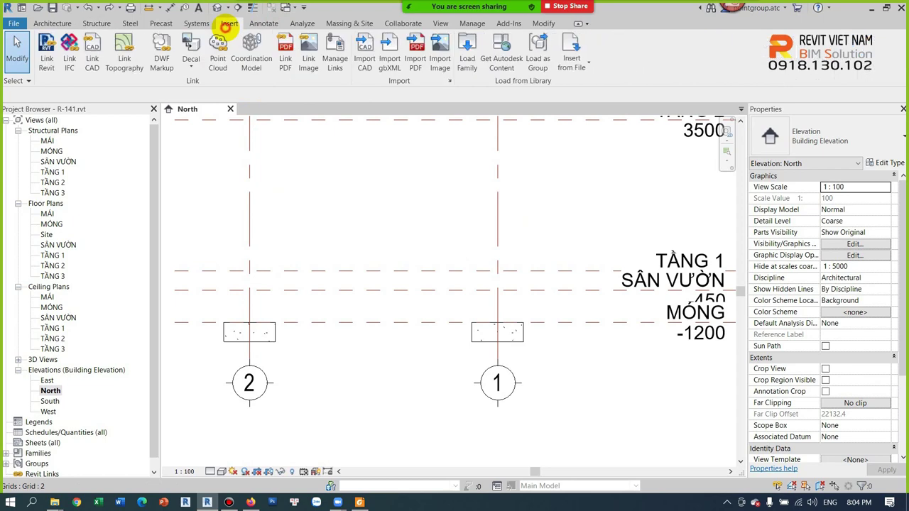
- Load the Pile Cap-1 Pile family and open the default {3D} view
{"action": "left_click", "coordinate": [467, 57]}
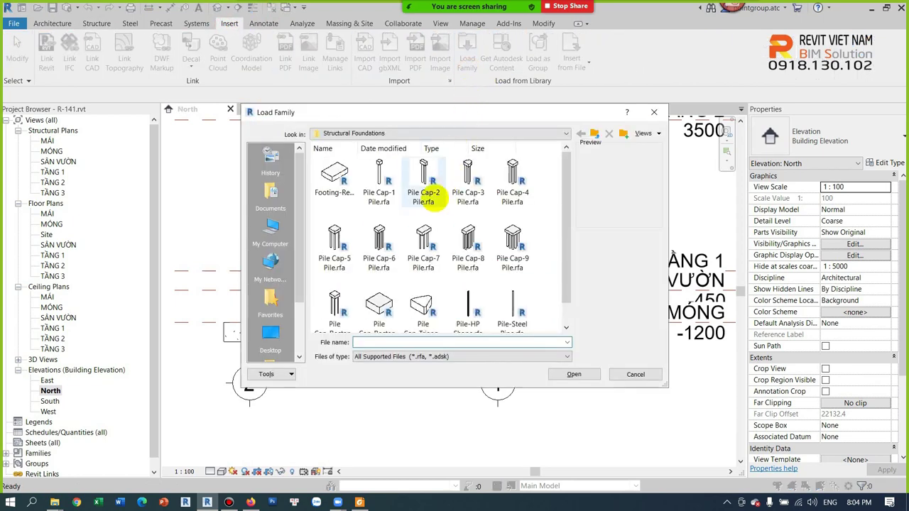
{"action": "left_click", "coordinate": [423, 181]}
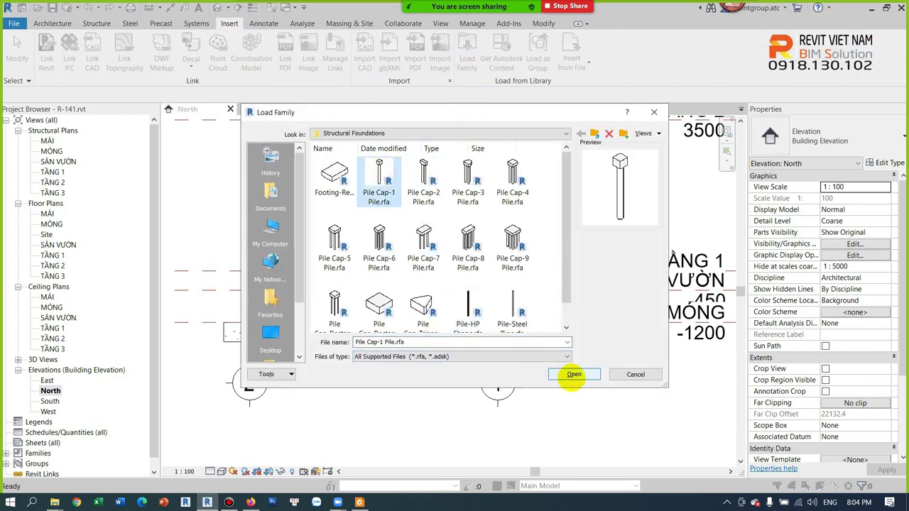
{"action": "left_click", "coordinate": [573, 374]}
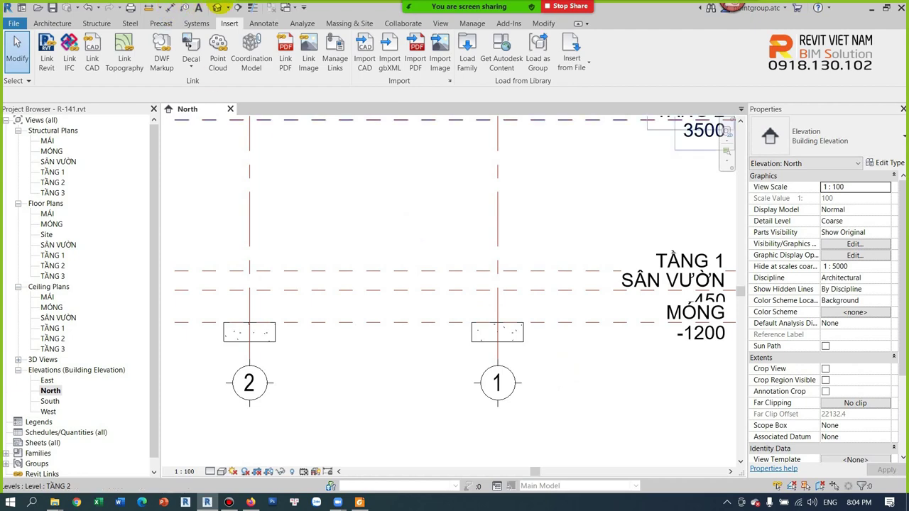
{"action": "left_click", "coordinate": [216, 8]}
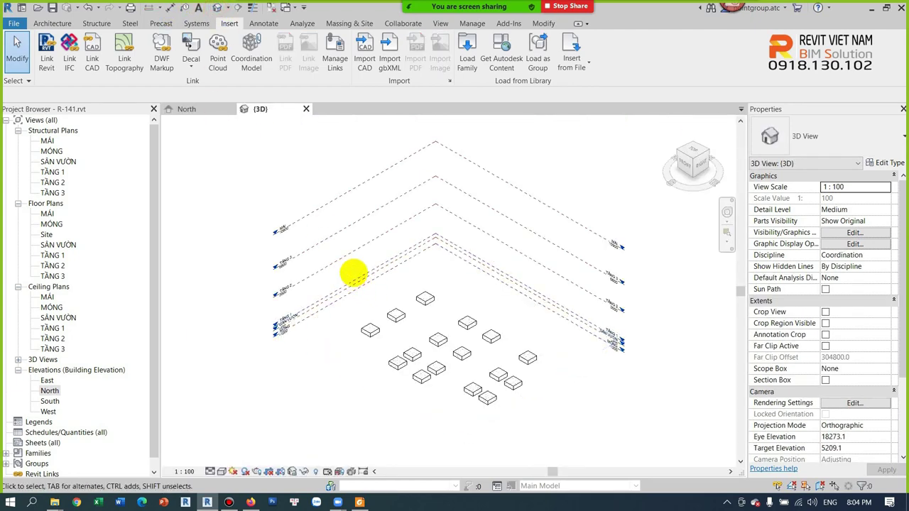
- Select all 16 footings by window-selecting and filtering to Structural Foundations only
{"action": "left_click_drag", "start_coordinate": [176, 247], "coordinate": [596, 458]}
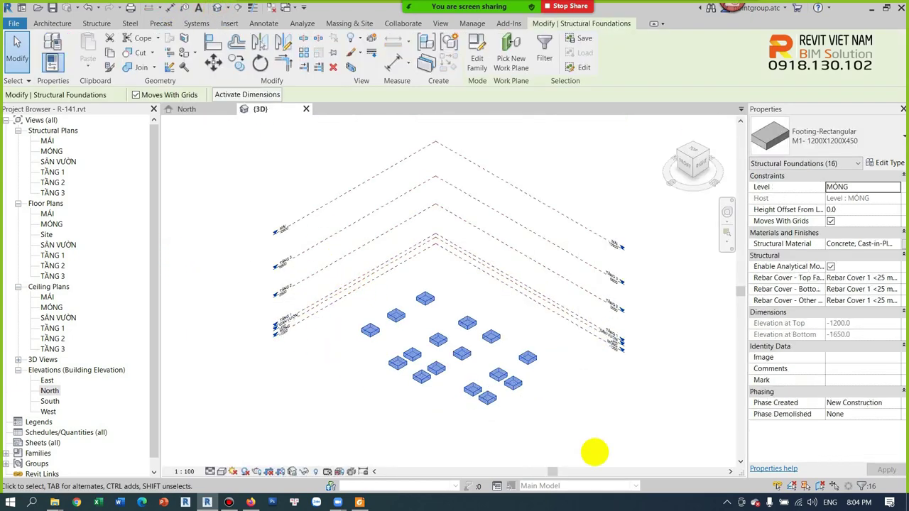
{"action": "left_click", "coordinate": [589, 412]}
{"action": "scroll", "coordinate": [590, 412], "scroll_direction": "down", "scroll_amount": 2}
{"action": "left_click_drag", "start_coordinate": [277, 158], "coordinate": [653, 426]}
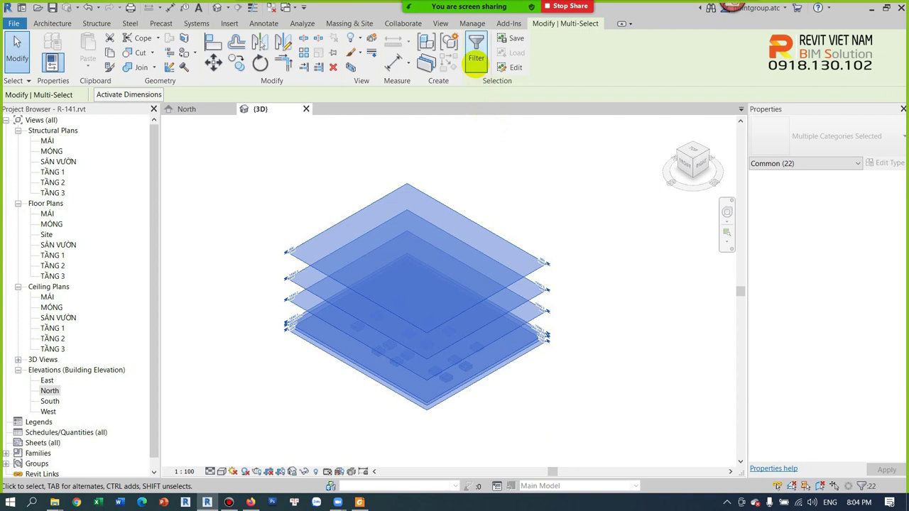
{"action": "left_click", "coordinate": [476, 64]}
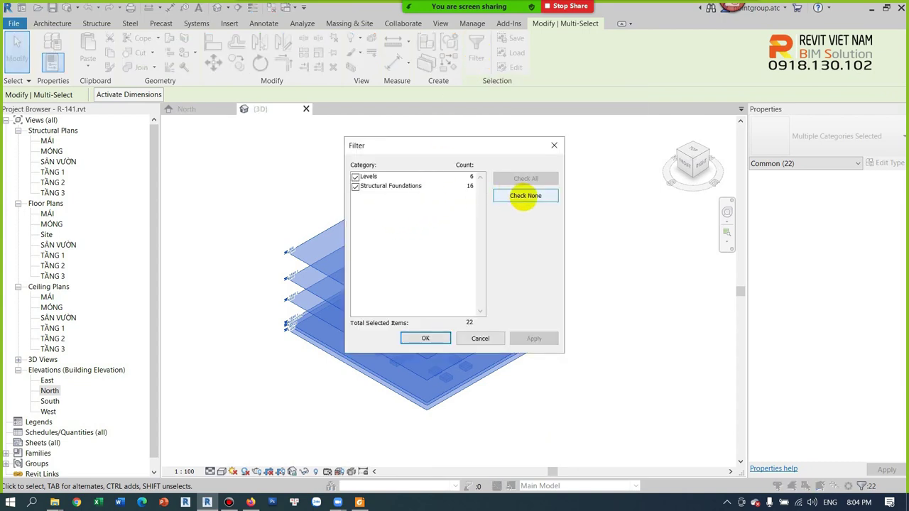
{"action": "left_click", "coordinate": [526, 195]}
{"action": "left_click", "coordinate": [355, 186]}
{"action": "left_click", "coordinate": [441, 339]}
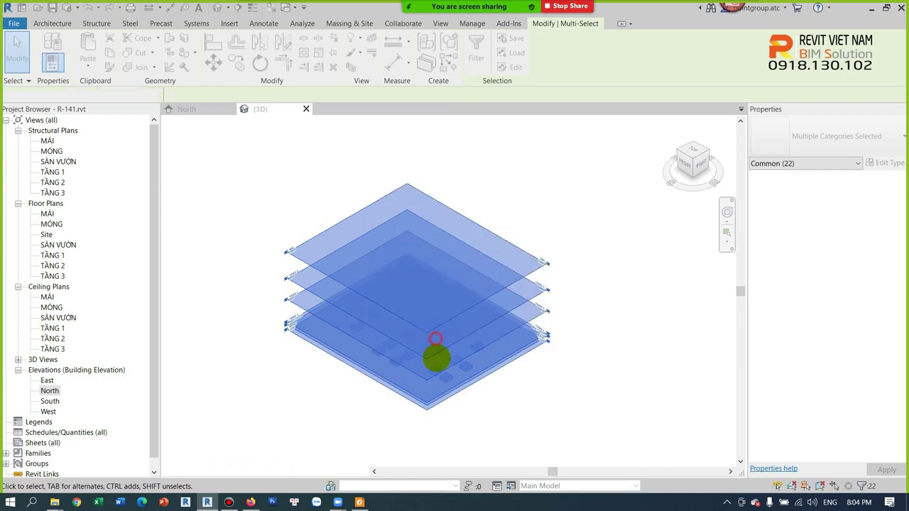
- Switch the selected footings to the Pile Cap-1 Pile 39"x39"x35" type
{"action": "left_click", "coordinate": [795, 139]}
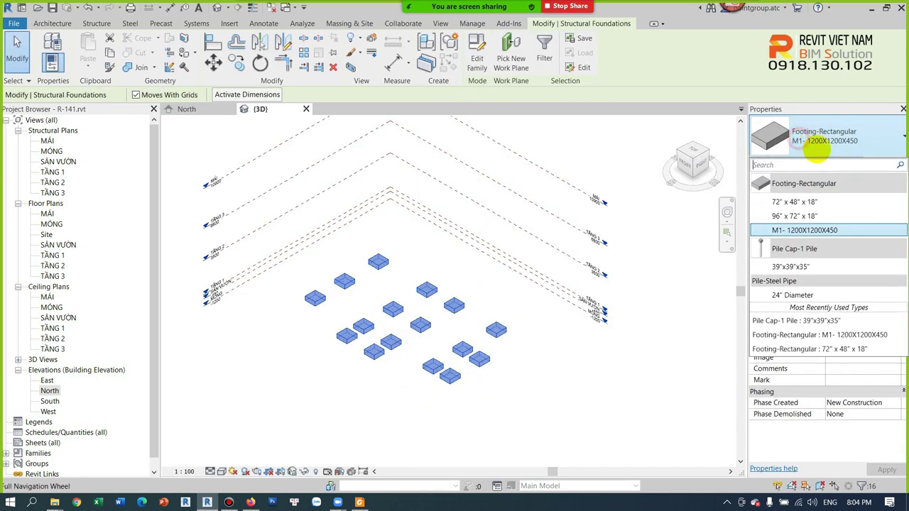
{"action": "left_click", "coordinate": [794, 266]}
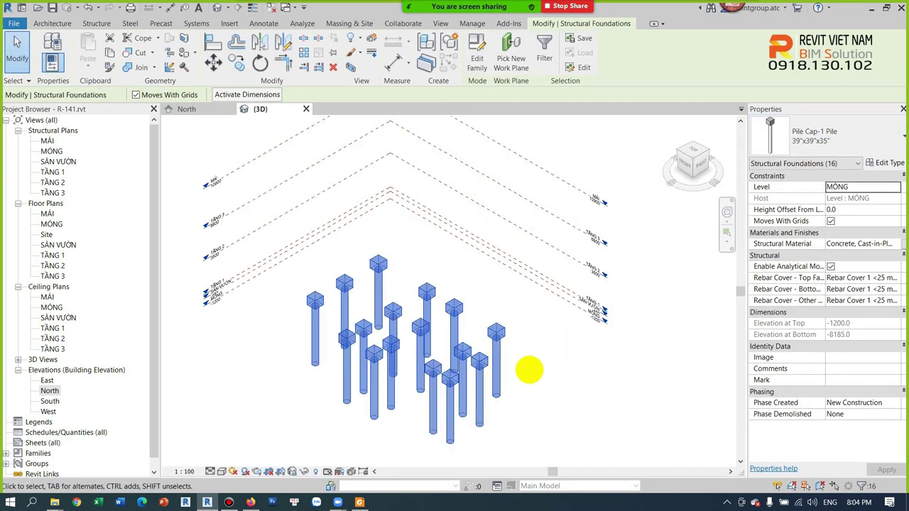
{"action": "left_click", "coordinate": [533, 375]}
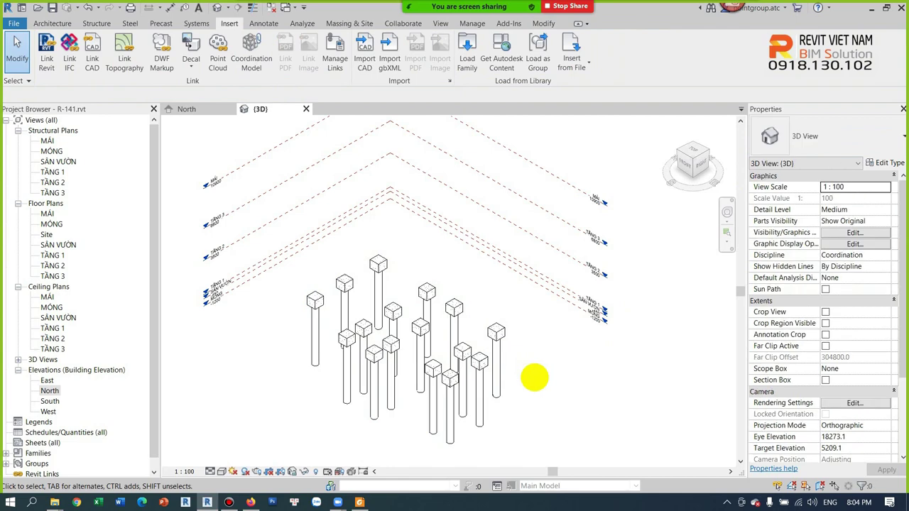
{"action": "left_click", "coordinate": [496, 339]}
- Change the rightmost pile back to Footing-Rectangular M1- 1200X1200X450
{"action": "left_click", "coordinate": [824, 134]}
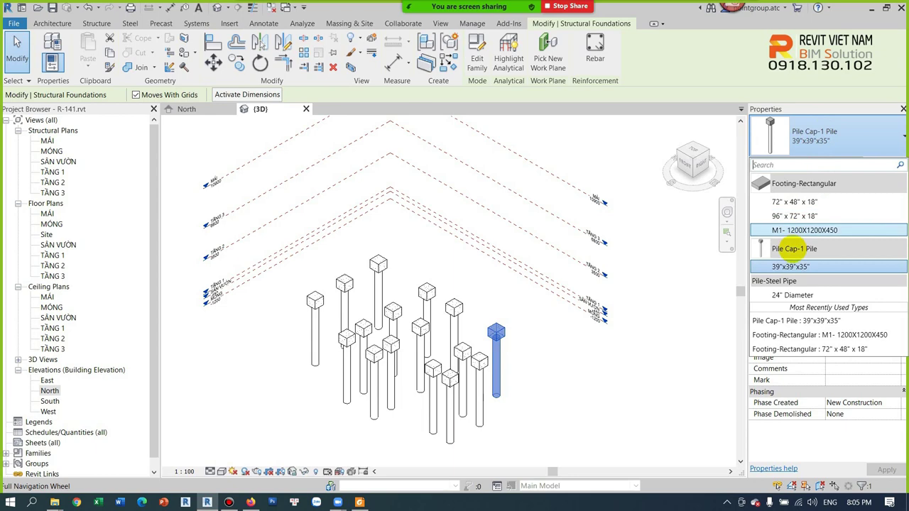
{"action": "left_click", "coordinate": [796, 230]}
{"action": "left_click", "coordinate": [531, 357]}
{"action": "scroll", "coordinate": [489, 397], "scroll_direction": "up", "scroll_amount": 2}
{"action": "scroll", "coordinate": [523, 365], "scroll_direction": "up", "scroll_amount": 2}
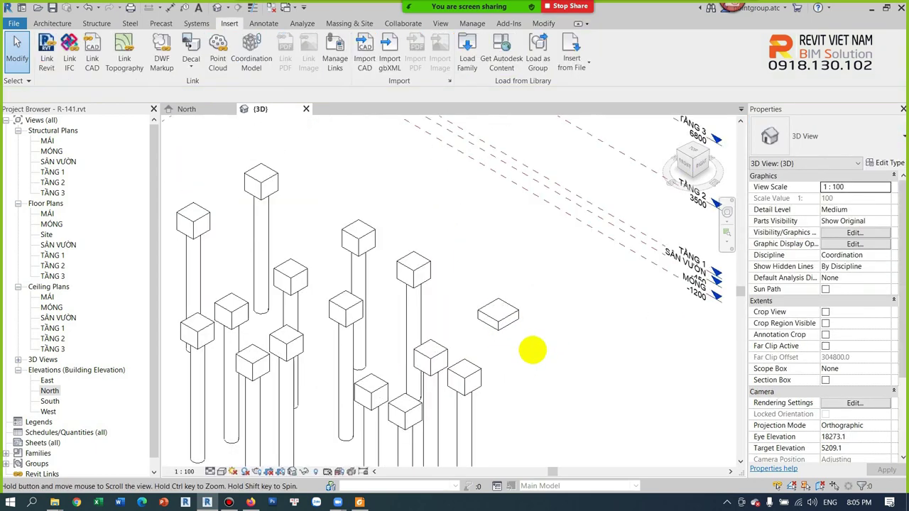
{"action": "scroll", "coordinate": [533, 337], "scroll_direction": "up", "scroll_amount": 2}
- Check a neighbouring pile's type and orbit the 3D view to a new angle
{"action": "left_click", "coordinate": [485, 346]}
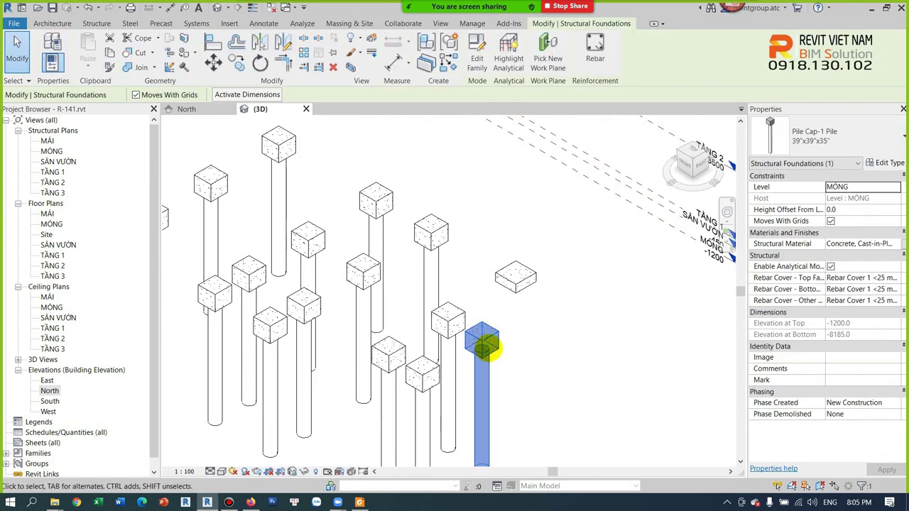
{"action": "left_click", "coordinate": [553, 333]}
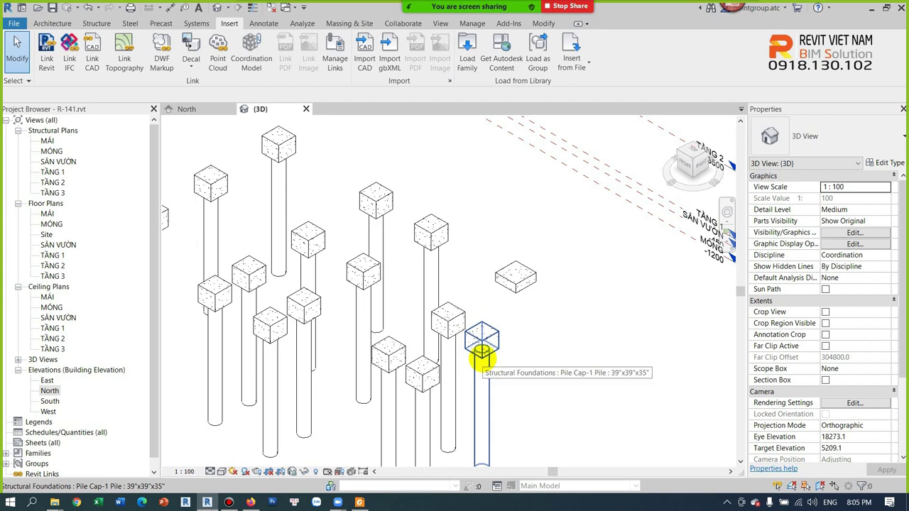
{"action": "scroll", "coordinate": [533, 357], "scroll_direction": "down", "scroll_amount": 2}
{"action": "middle_click_drag", "start_coordinate": [534, 345], "coordinate": [535, 330], "text": "shift"}
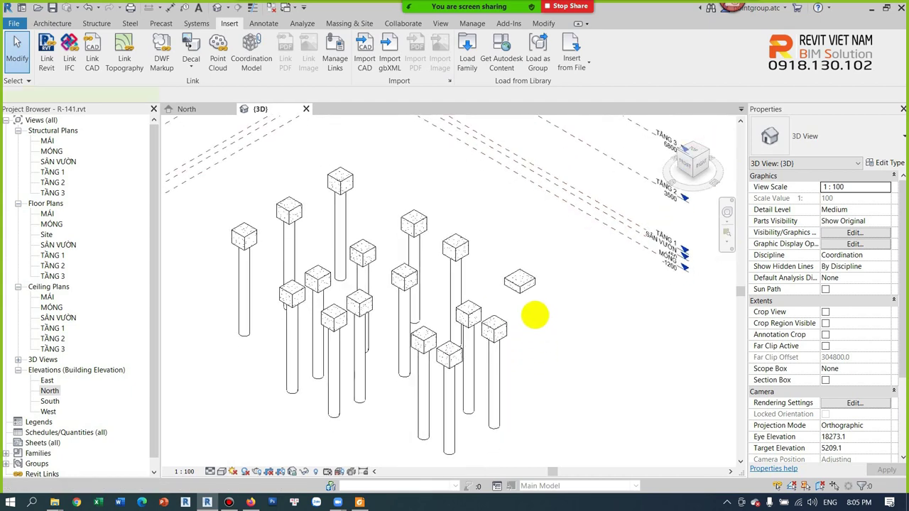
- Use Match Type (MA) to turn three piles into copies of the M1- 1200X1200X450 footing
{"action": "key", "text": "m"}
{"action": "key", "text": "a"}
{"action": "left_click", "coordinate": [520, 281]}
{"action": "left_click", "coordinate": [494, 327]}
{"action": "left_click", "coordinate": [473, 314]}
{"action": "left_click", "coordinate": [436, 357]}
{"action": "left_click", "coordinate": [423, 341]}
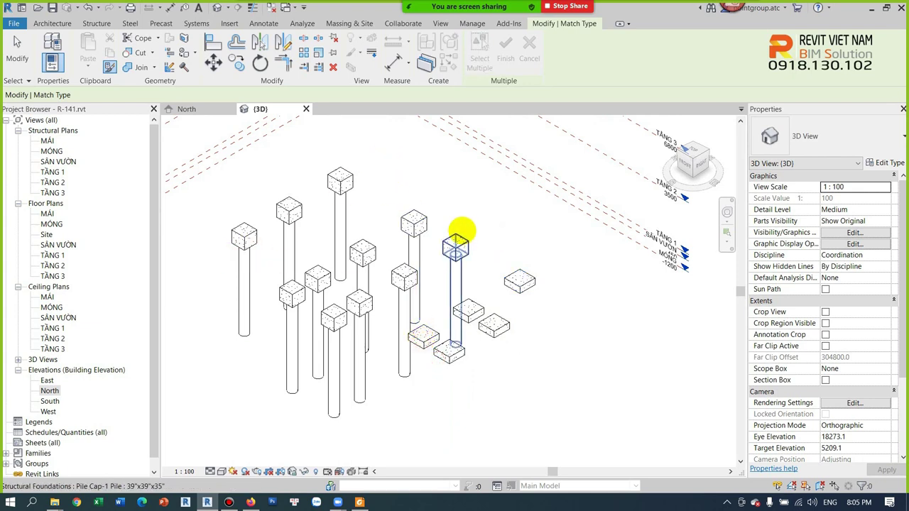
{"action": "key", "text": "Escape"}
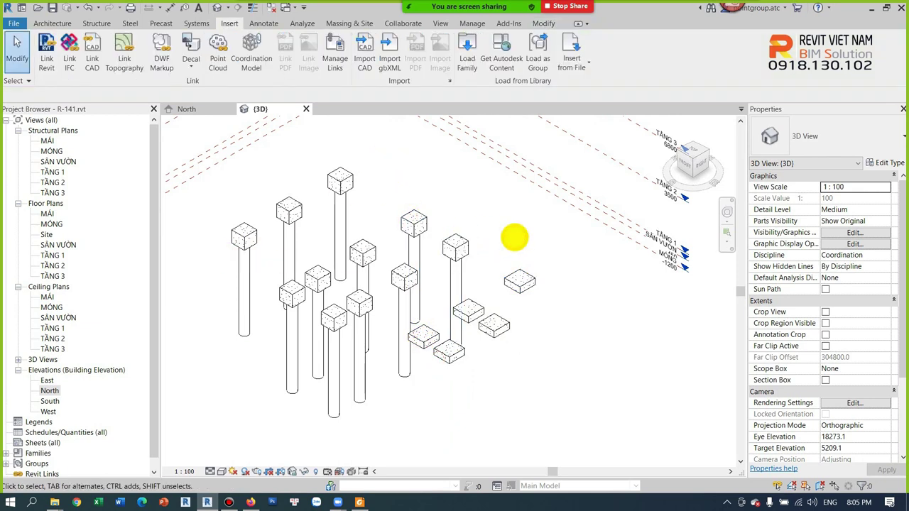
- Match a pile's type onto one footing, turning it back into a pile
{"action": "key", "text": "m"}
{"action": "key", "text": "a"}
{"action": "left_click", "coordinate": [455, 247]}
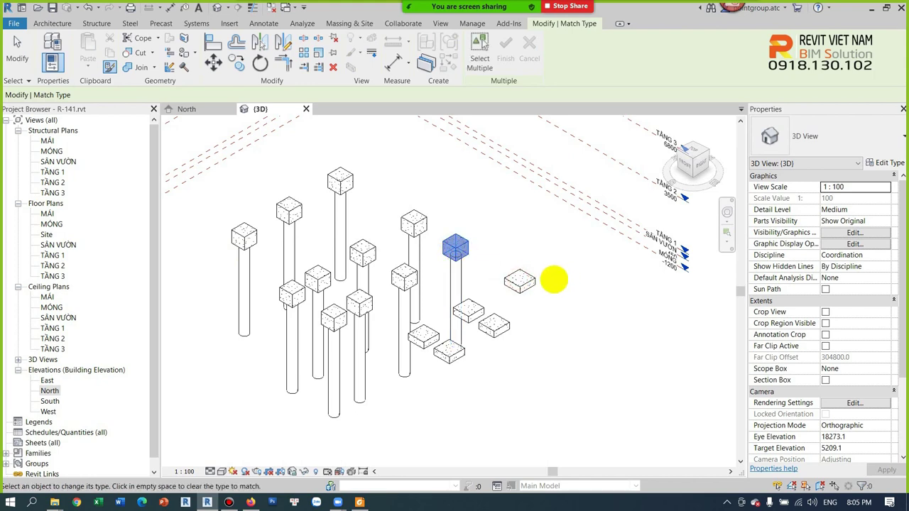
{"action": "left_click", "coordinate": [531, 293]}
{"action": "key", "text": "Escape"}
{"action": "key", "text": "Escape"}
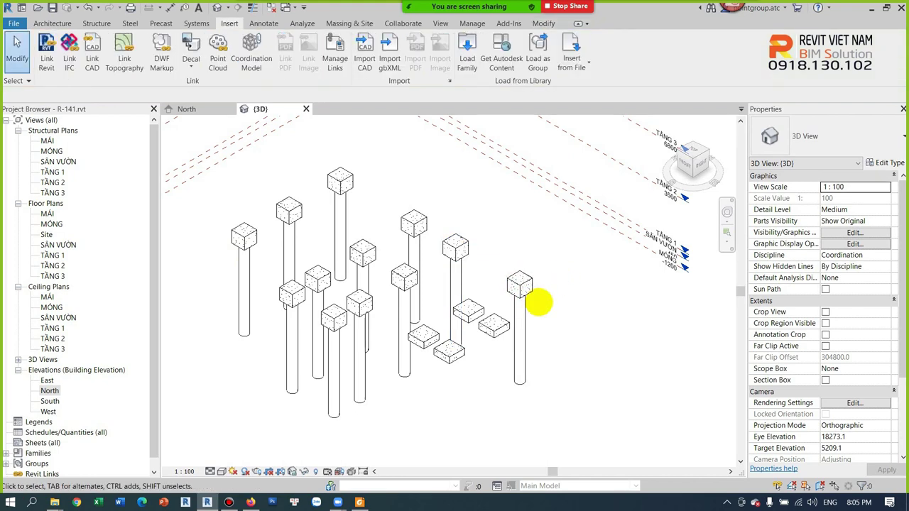
- Match the footing type onto three more piles, converting them to M1- 1200X1200X450 footings
{"action": "key", "text": "a"}
{"action": "left_click", "coordinate": [494, 325]}
{"action": "left_click", "coordinate": [524, 279]}
{"action": "left_click", "coordinate": [455, 247]}
{"action": "left_click", "coordinate": [414, 221]}
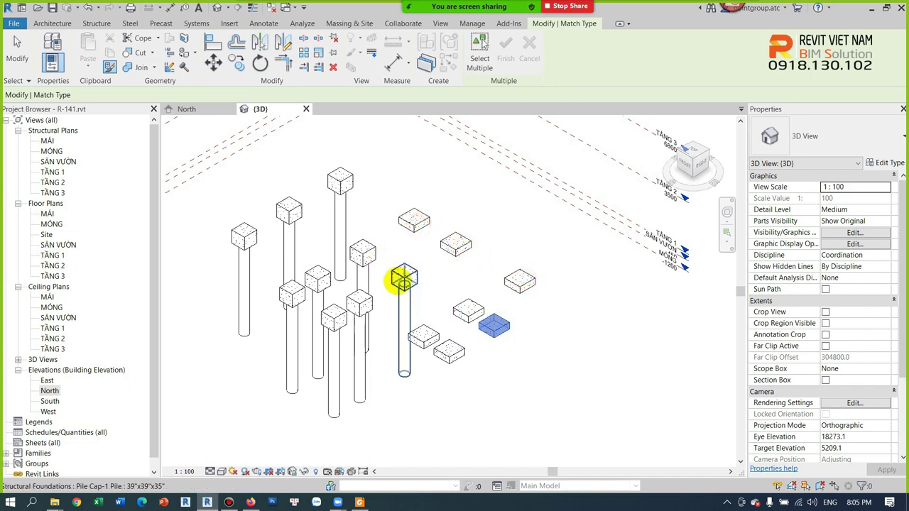
{"action": "key", "text": "Escape"}
{"action": "key", "text": "Escape"}
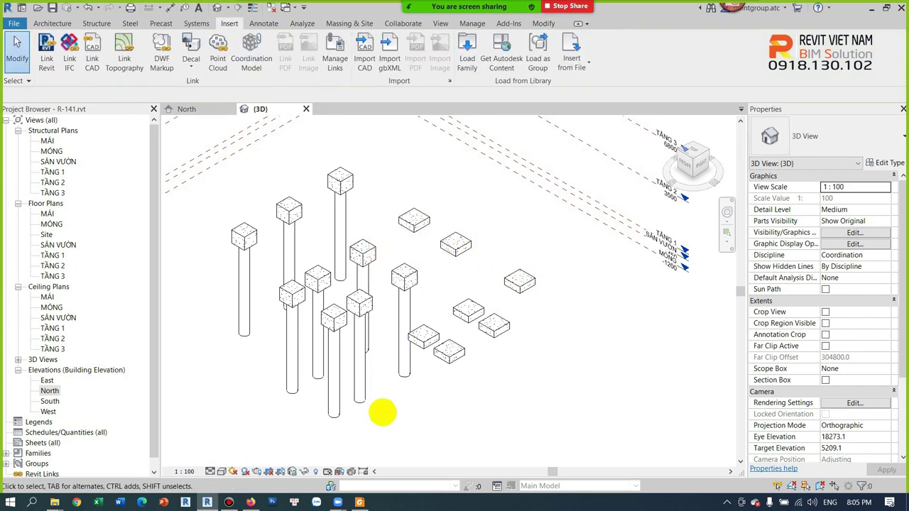
{"action": "middle_click_drag", "start_coordinate": [382, 365], "coordinate": [424, 381], "text": "shift"}
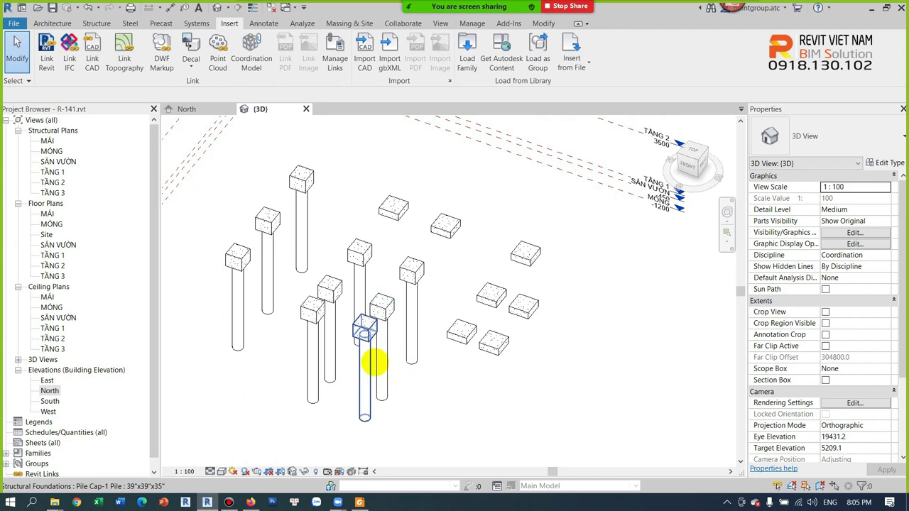
- Change the nine remaining piles to Footing-Rectangular M1- 1200X1200X450
{"action": "left_click", "coordinate": [375, 362]}
{"action": "left_click", "coordinate": [389, 319], "text": "ctrl"}
{"action": "left_click", "coordinate": [416, 305], "text": "ctrl"}
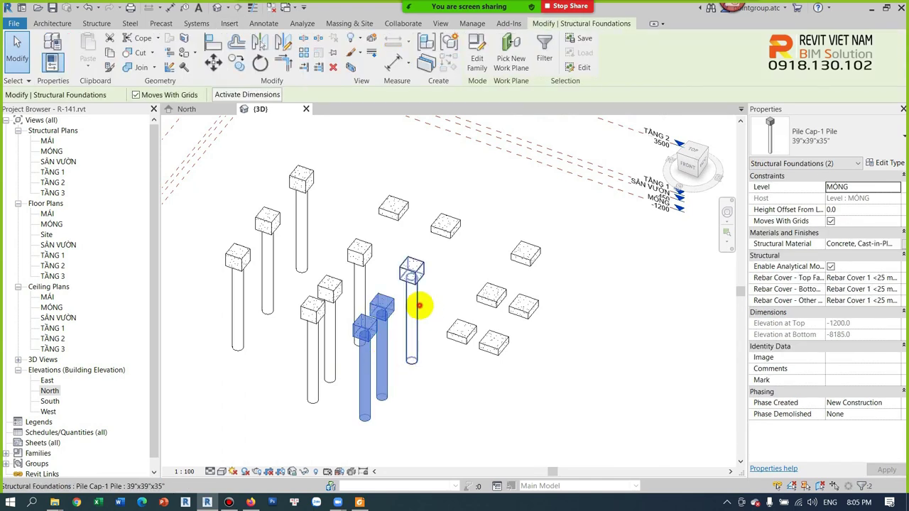
{"action": "left_click", "coordinate": [312, 312], "text": "ctrl"}
{"action": "left_click", "coordinate": [329, 289], "text": "ctrl"}
{"action": "left_click", "coordinate": [364, 252], "text": "ctrl"}
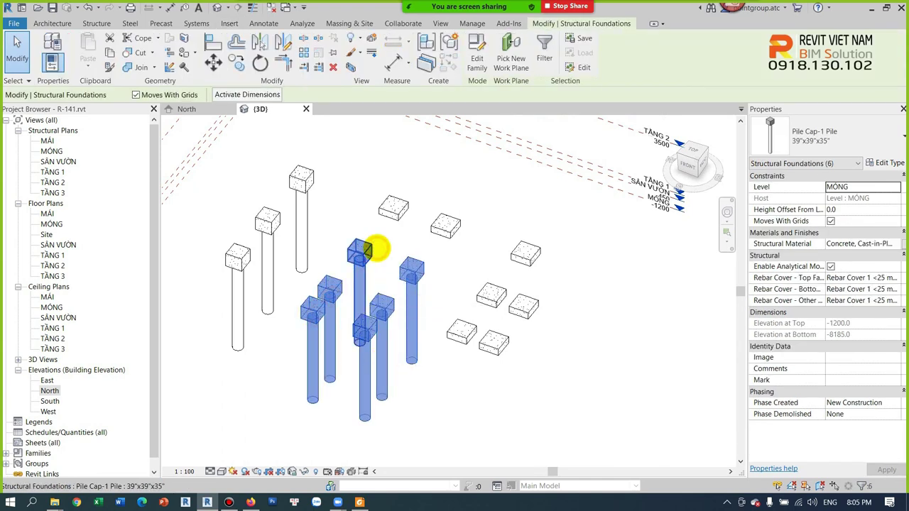
{"action": "left_click", "coordinate": [237, 257], "text": "ctrl"}
{"action": "left_click", "coordinate": [267, 222], "text": "ctrl"}
{"action": "left_click", "coordinate": [301, 181], "text": "ctrl"}
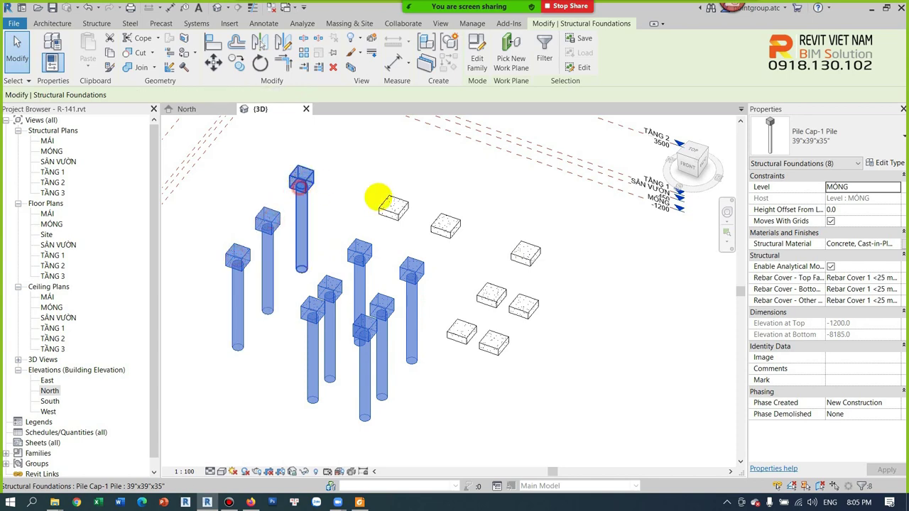
{"action": "left_click", "coordinate": [816, 135]}
{"action": "left_click", "coordinate": [840, 177]}
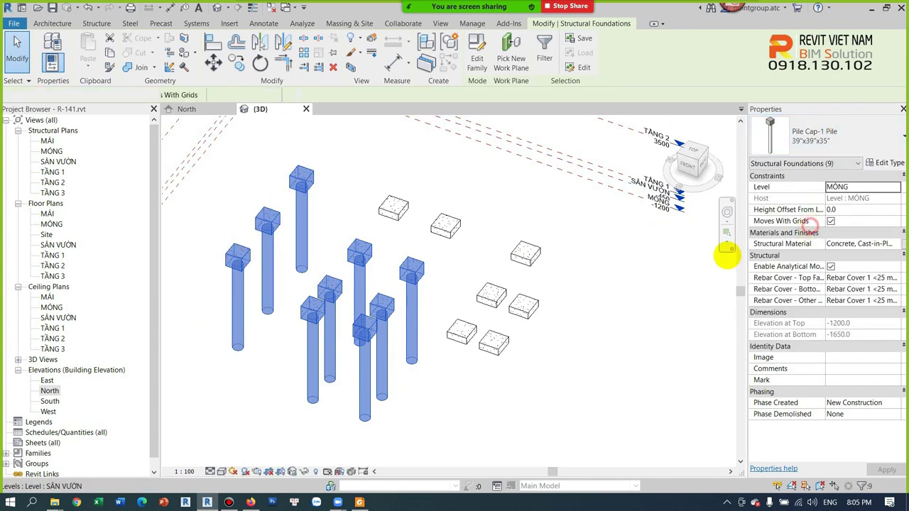
- Review all sixteen footings in 3D, then open the MÓNG structural plan
{"action": "left_click", "coordinate": [591, 310]}
{"action": "middle_click_drag", "start_coordinate": [554, 304], "coordinate": [468, 284], "text": "shift"}
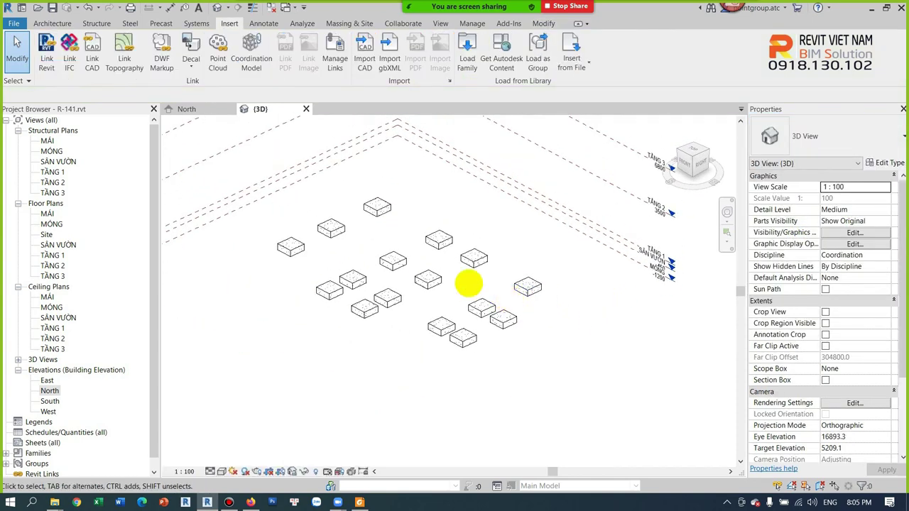
{"action": "double_click", "coordinate": [52, 151]}
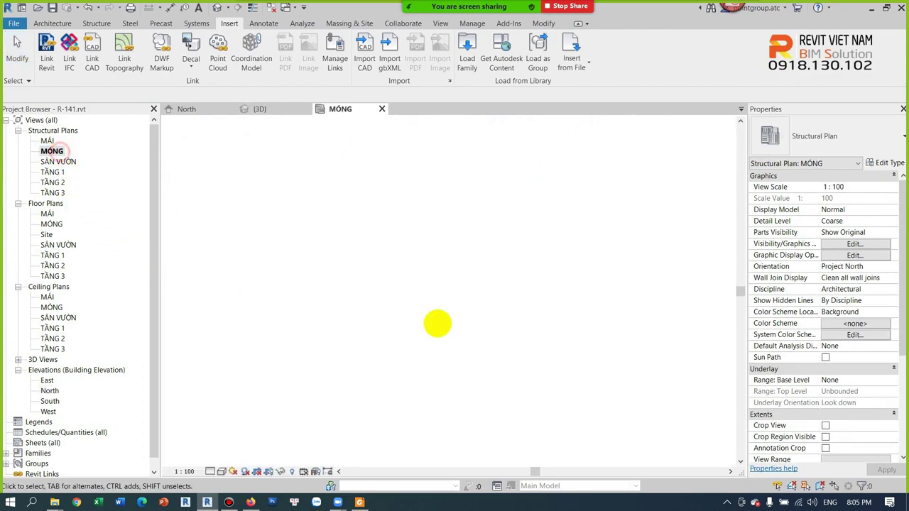